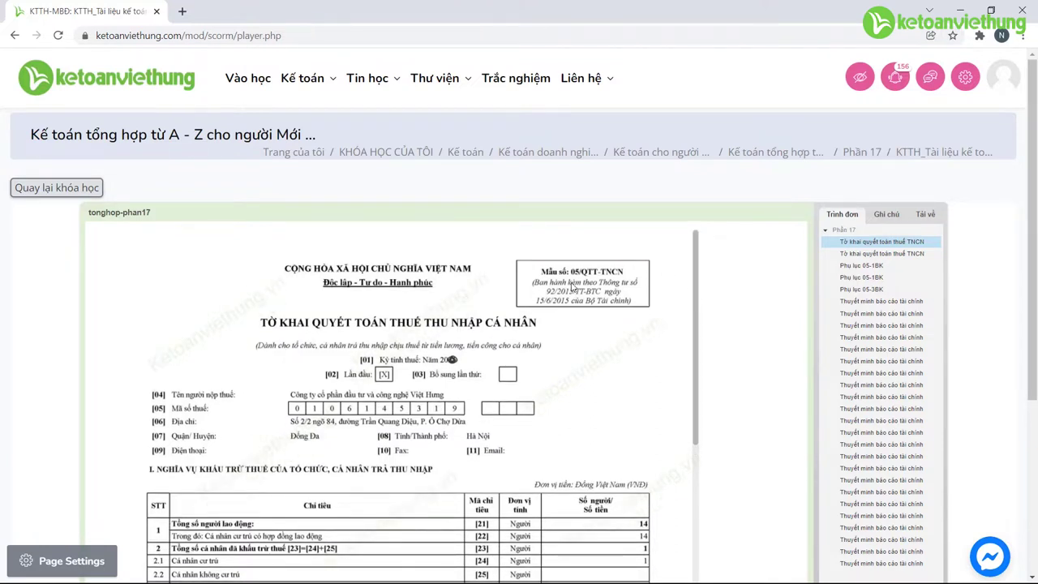
# - Review the sample appendices 05-1BK and 05-3BK, and reopen the Tờ khai quyết toán thuế TNCN page of the course document
pyautogui.click(860, 266)
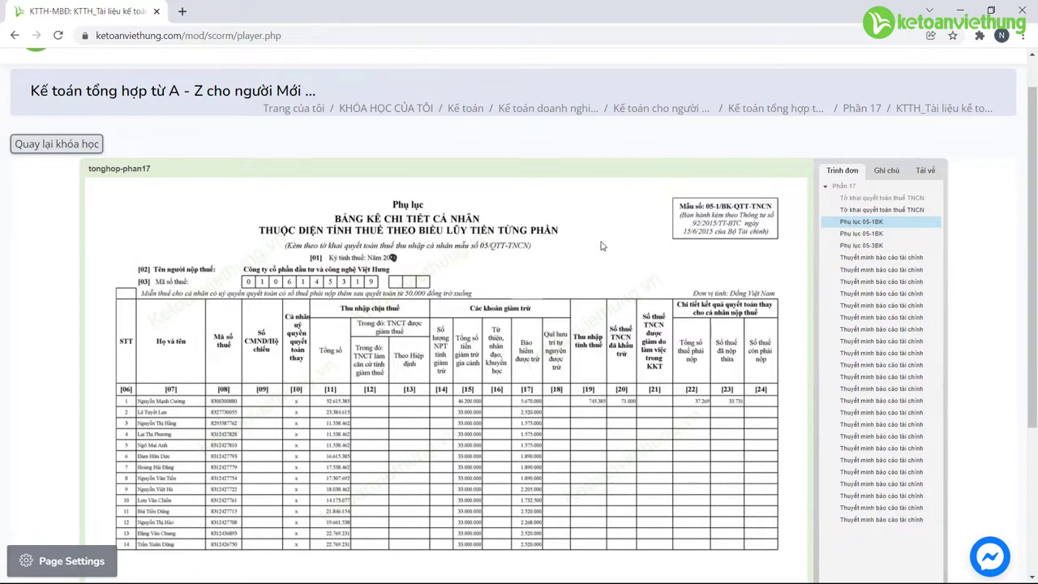
pyautogui.click(864, 235)
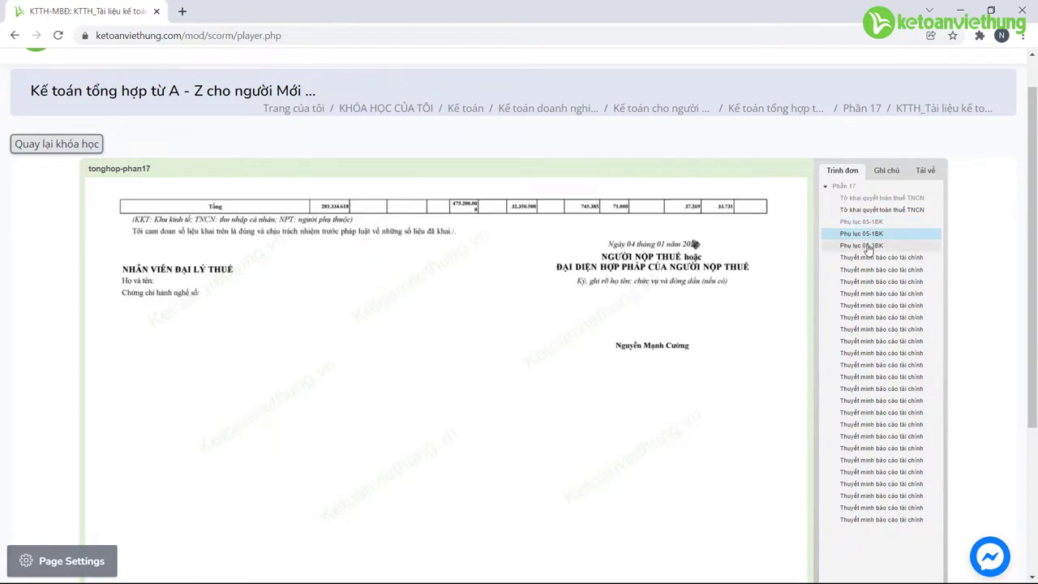
pyautogui.click(865, 247)
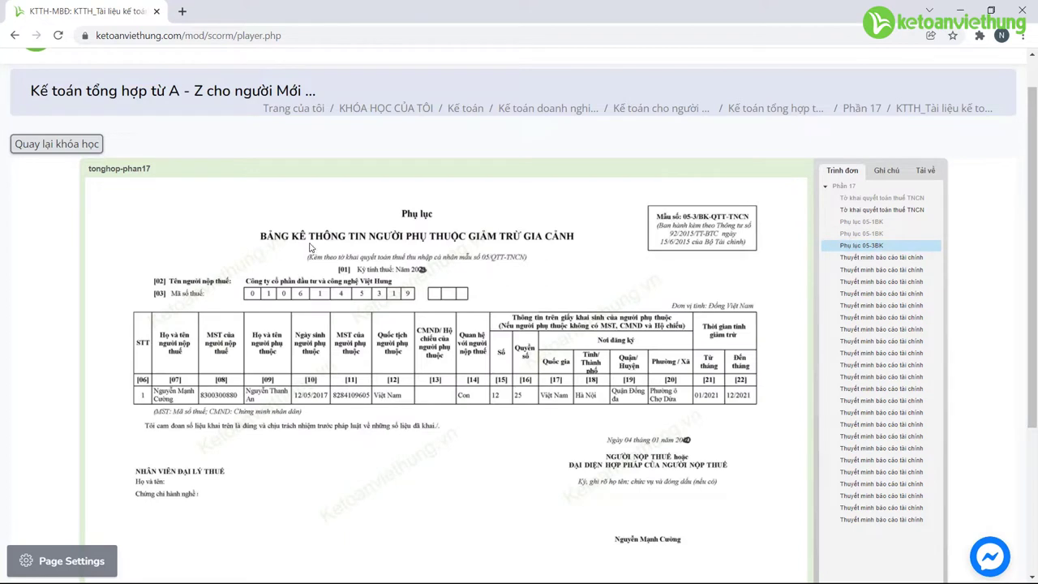
pyautogui.click(863, 222)
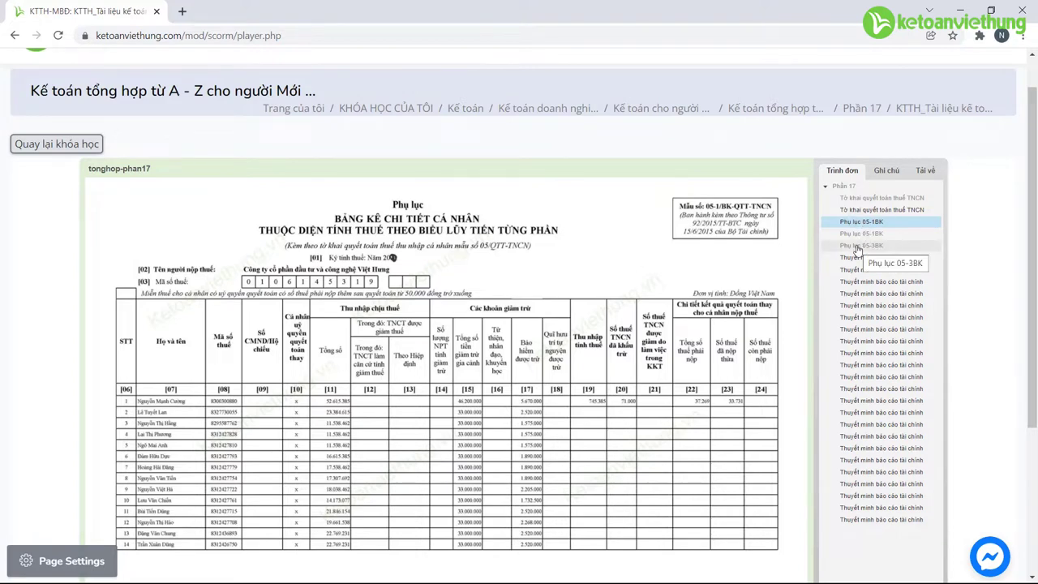
pyautogui.click(897, 198)
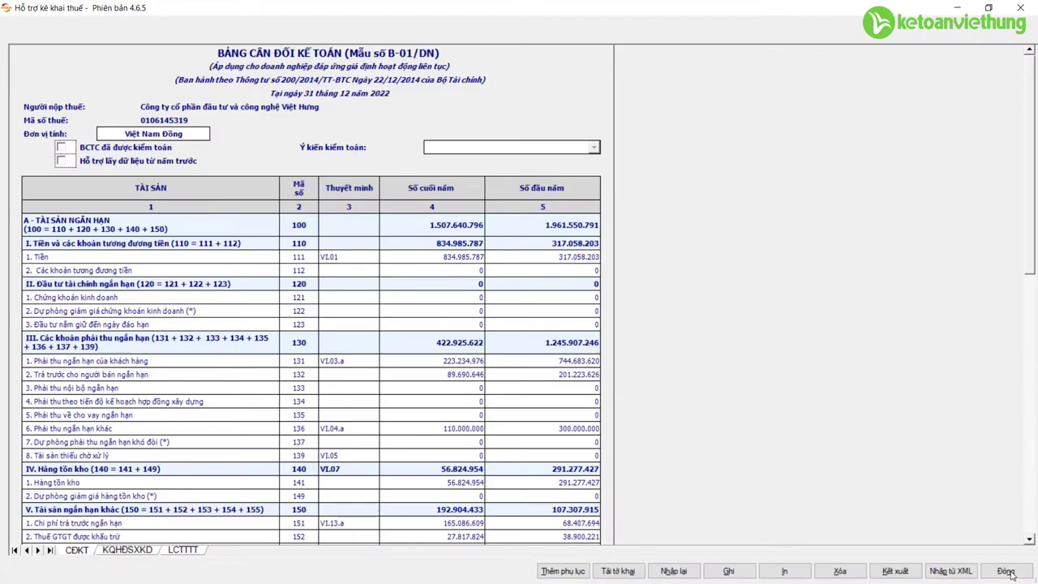
# - Switch to Hỗ trợ kê khai thuế and open declaration 05/QTT-TNCN for tax year 2020 at its appendix 05-1BK-QTT-TNCN
pyautogui.click(1010, 574)
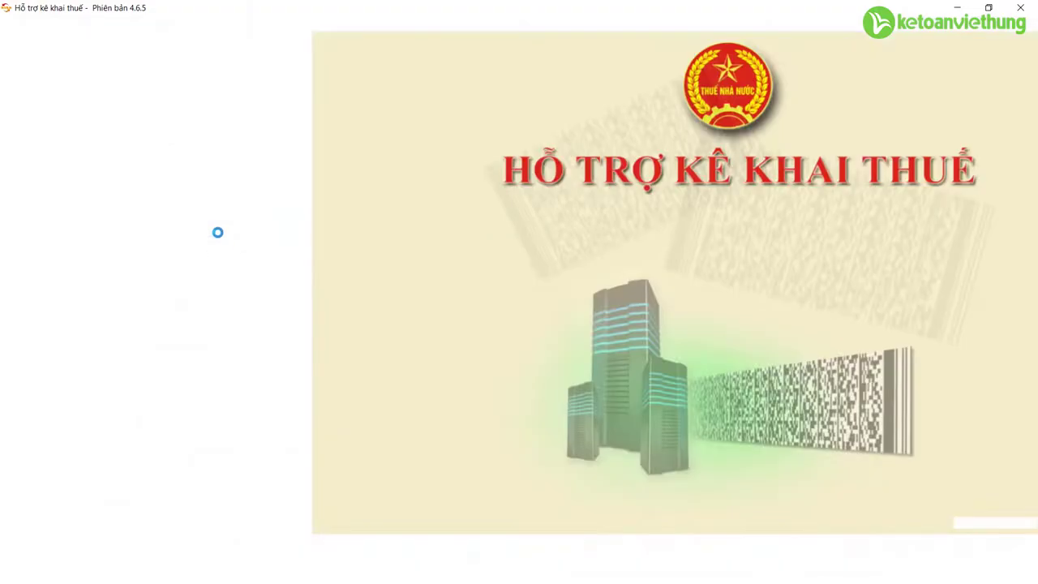
pyautogui.click(105, 91)
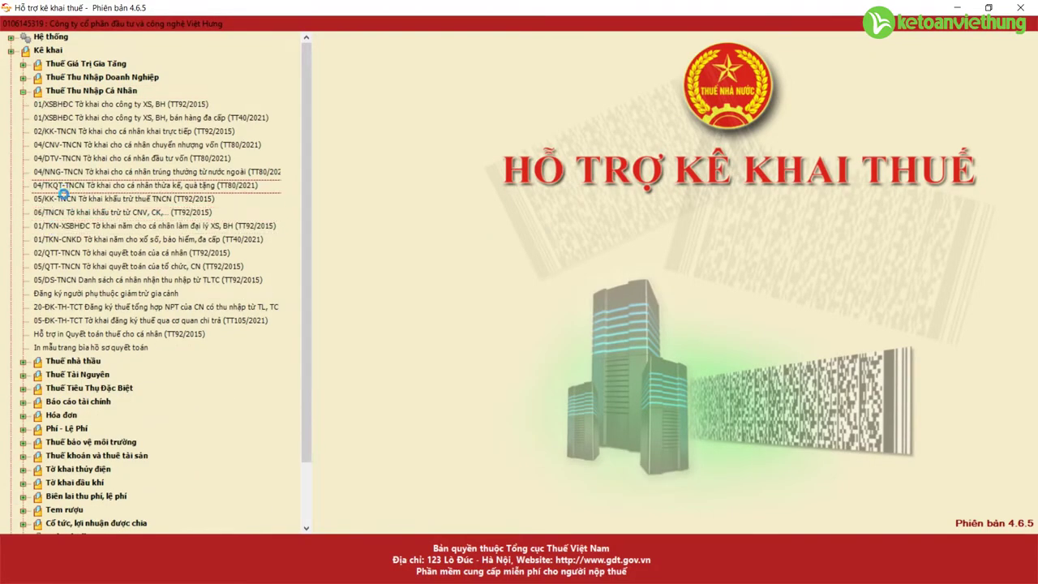
pyautogui.click(72, 267)
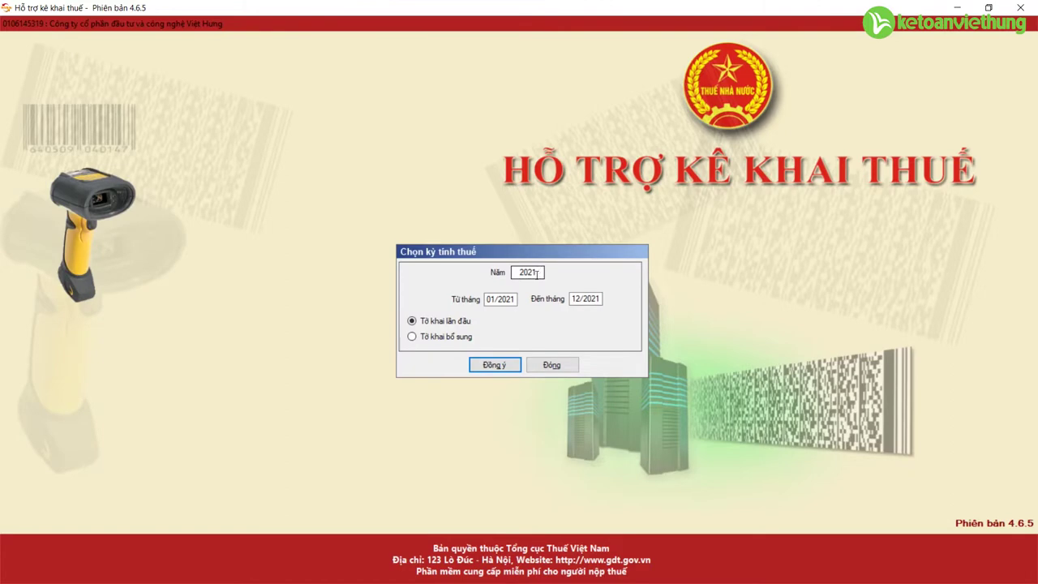
pyautogui.click(497, 366)
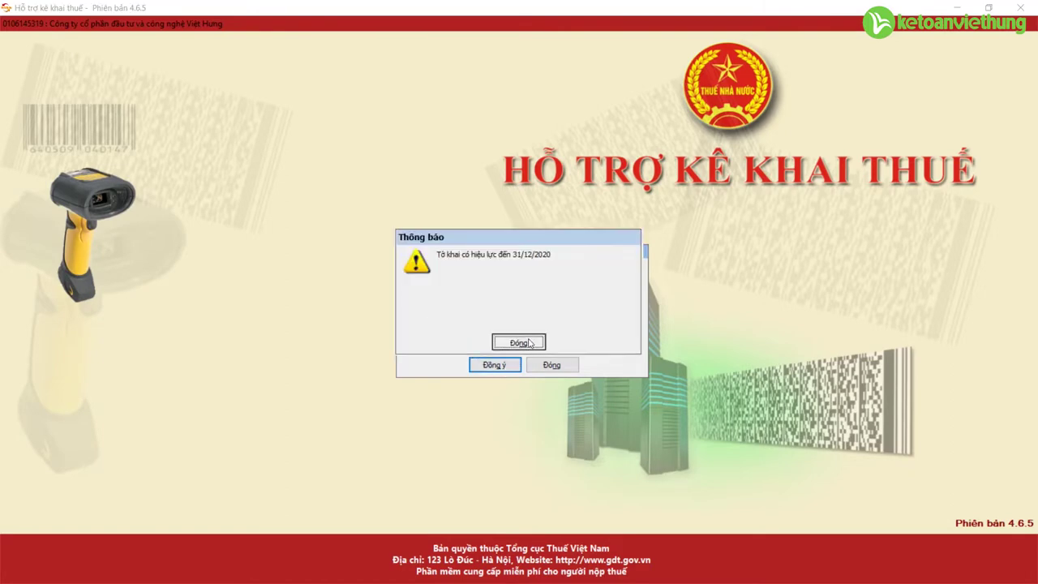
pyautogui.click(518, 343)
pyautogui.click(178, 549)
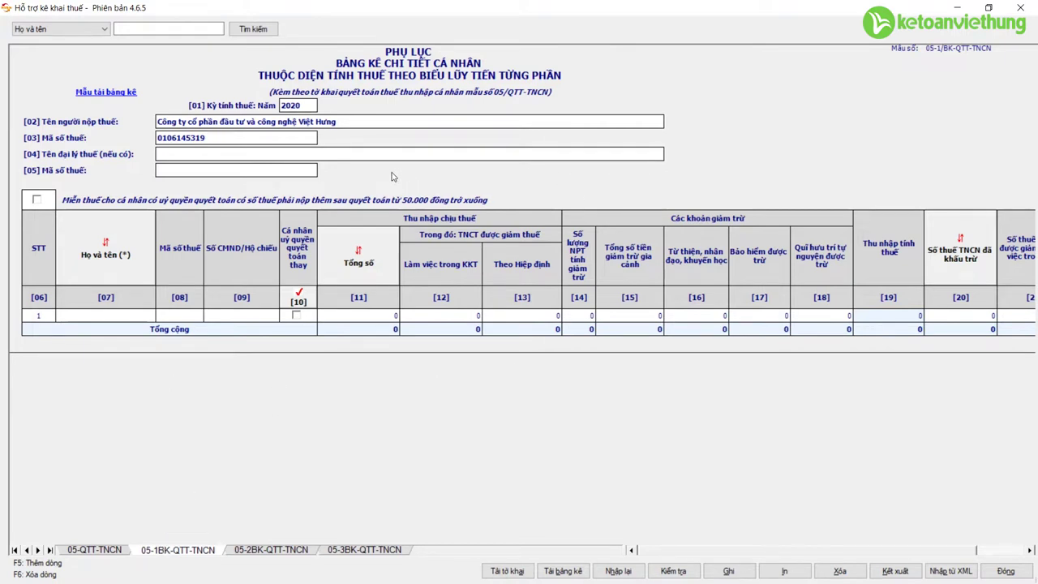
# - Switch to the BANG LUONG KE TOAN A - Z workbook in Excel and review the January payroll on sheet thang 1 across to column AC
pyautogui.hotkey('alt', 'Tab')
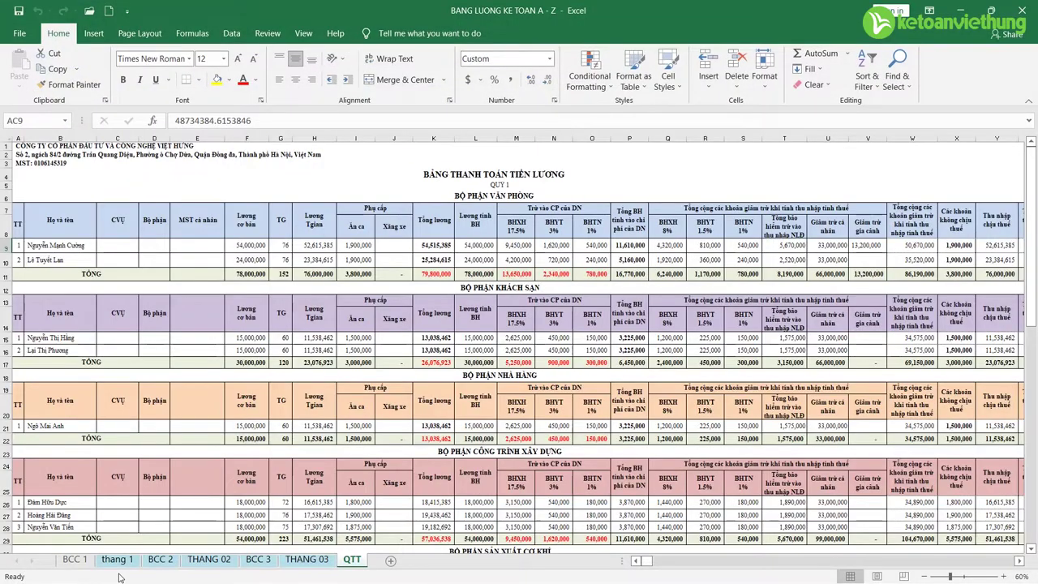
pyautogui.click(120, 560)
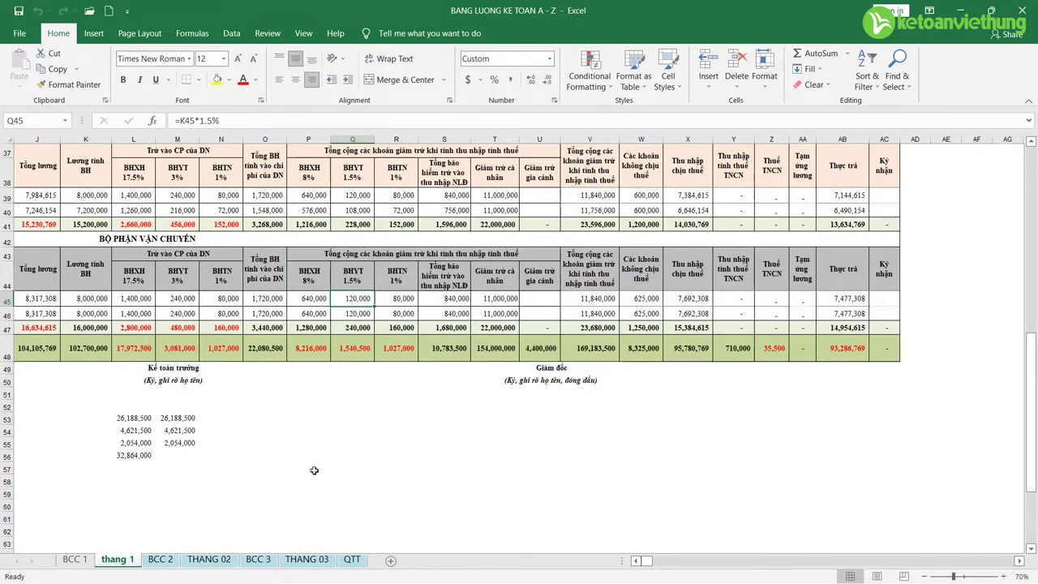
pyautogui.hscroll(8, 635, 560)
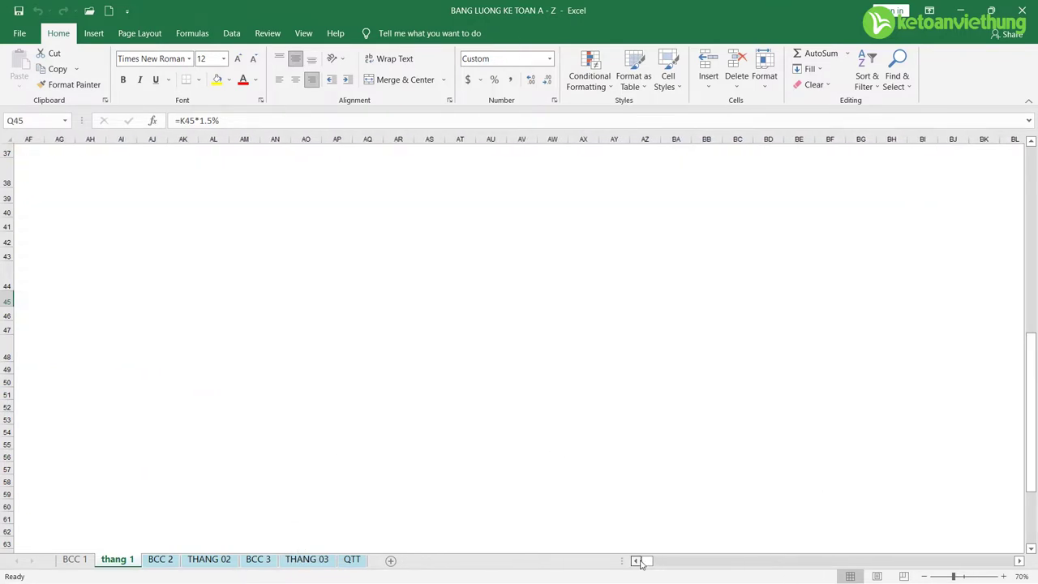
pyautogui.moveTo(647, 560); pyautogui.dragTo(637, 560)
pyautogui.scroll(11, 398, 198)
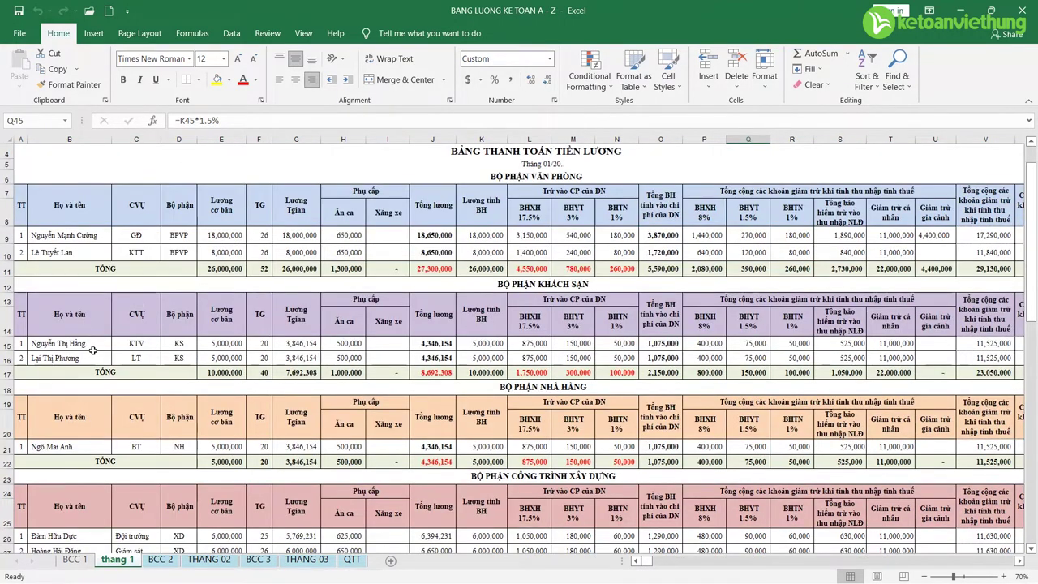
pyautogui.scroll(-6, 122, 361)
pyautogui.scroll(6, 433, 331)
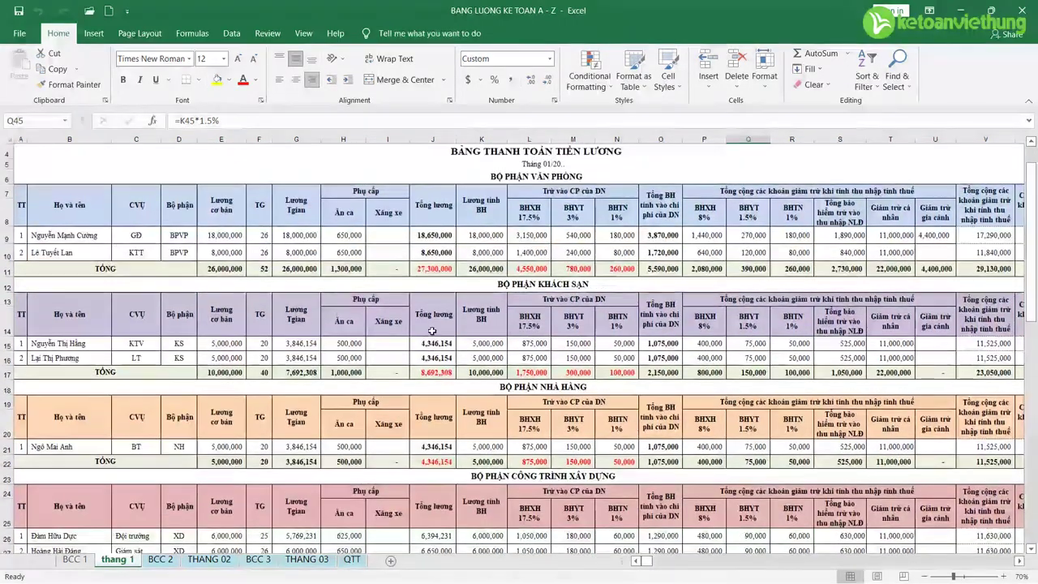
pyautogui.hscroll(6, 829, 194)
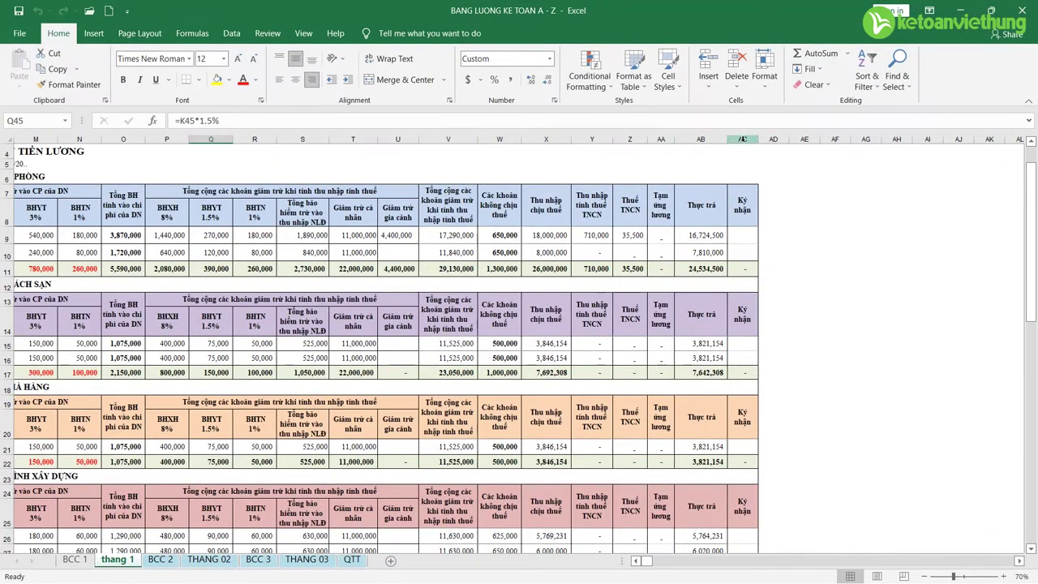
pyautogui.click(742, 139)
# - Review the payroll tables on sheets THANG 02 and THANG 03 across to the Ký nhận column
pyautogui.click(213, 556)
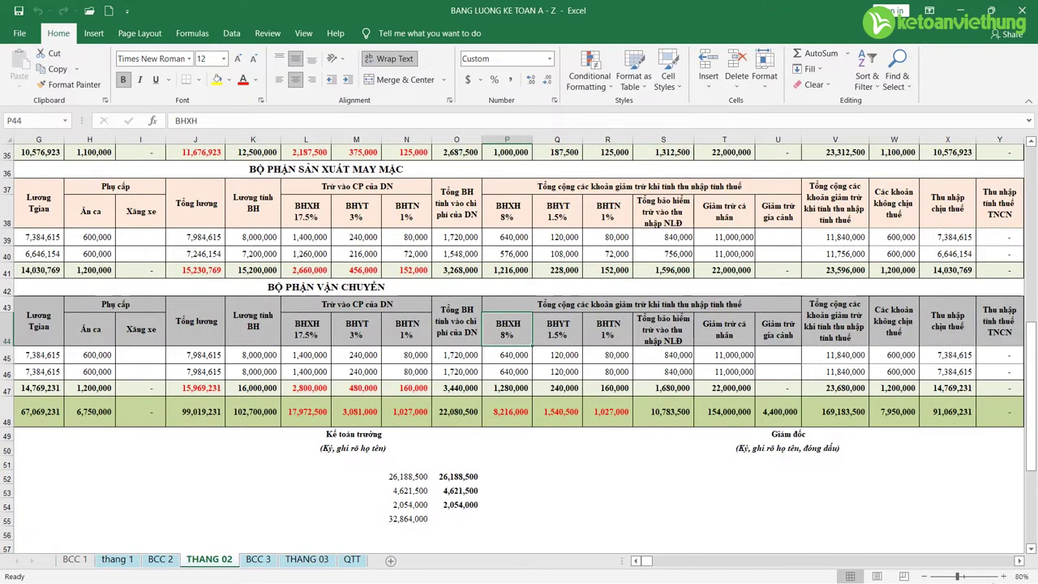
pyautogui.hscroll(6, 1019, 569)
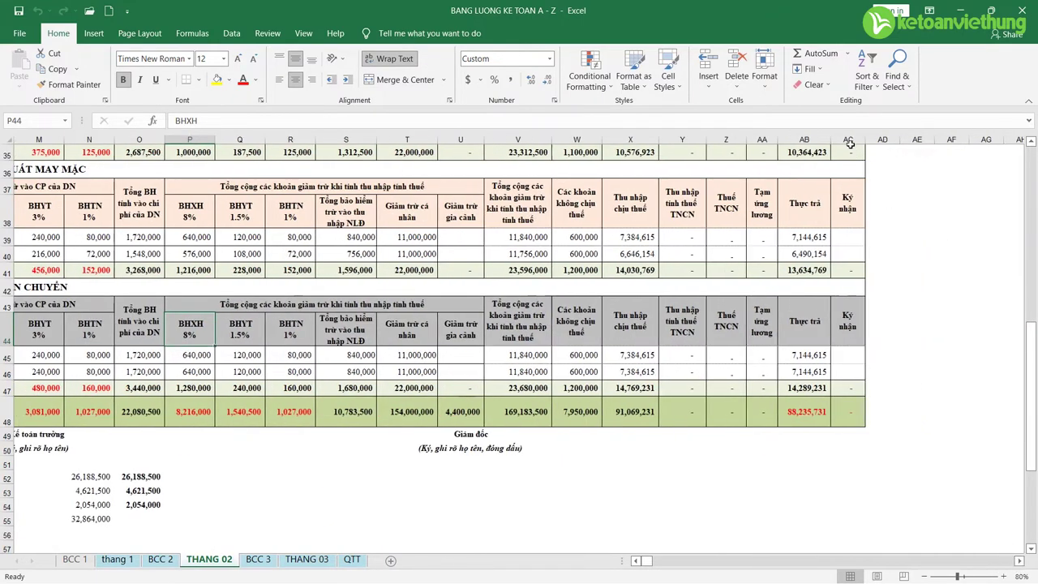
pyautogui.click(308, 559)
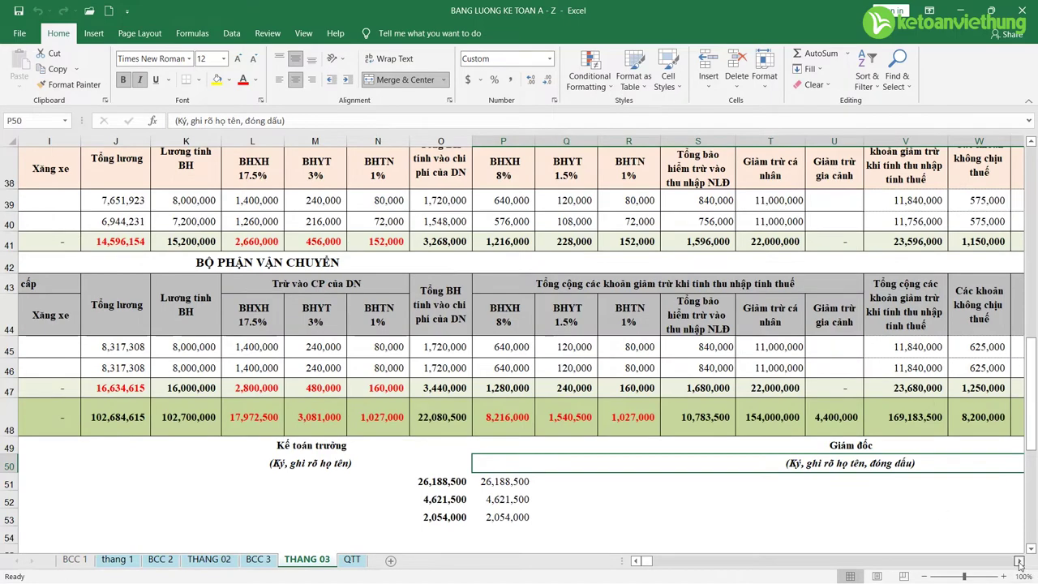
pyautogui.hscroll(3, 1021, 563)
pyautogui.hscroll(10, 1020, 563)
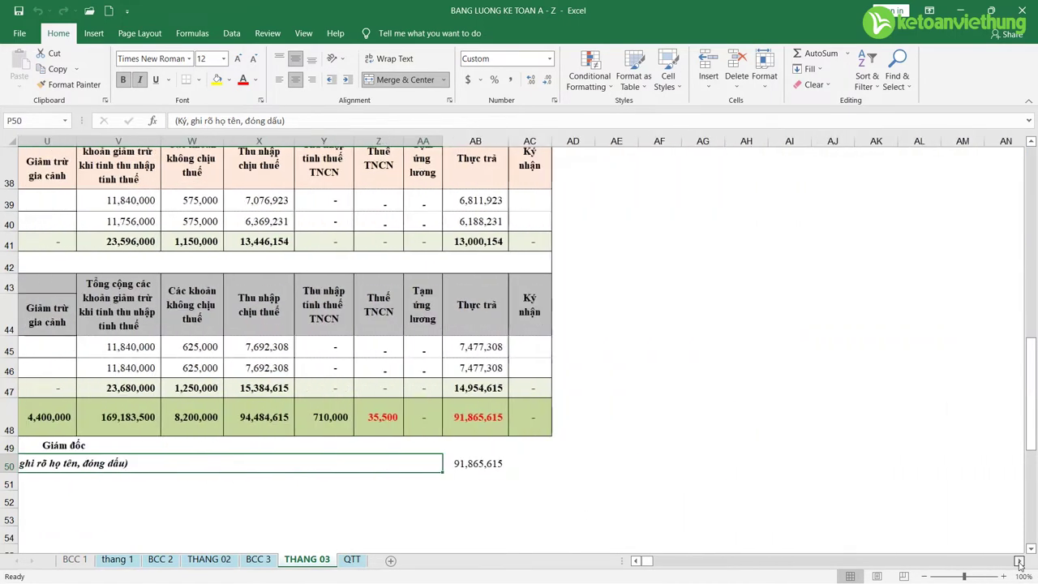
pyautogui.click(471, 141)
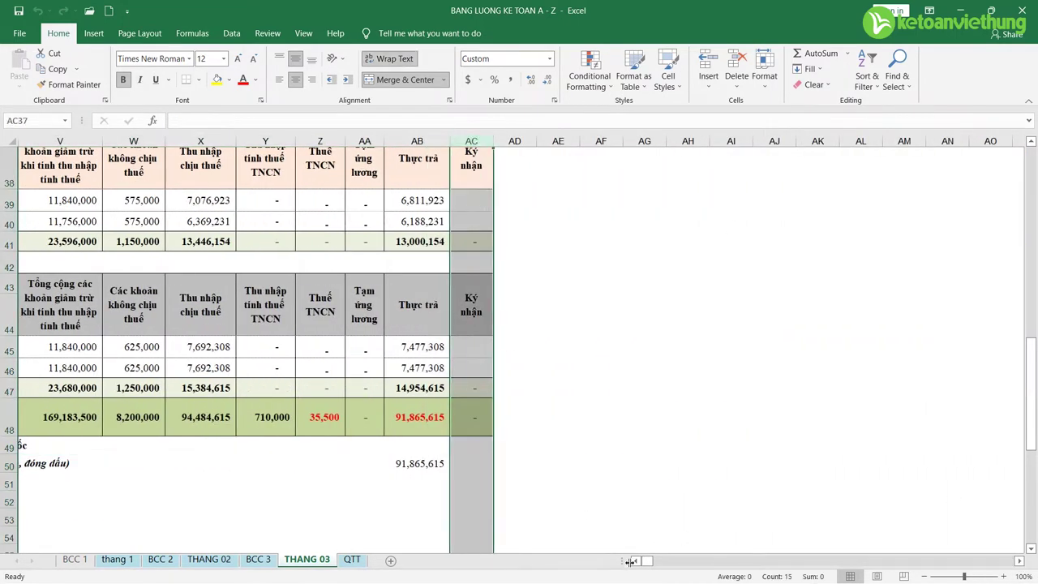
pyautogui.moveTo(646, 568); pyautogui.dragTo(637, 561)
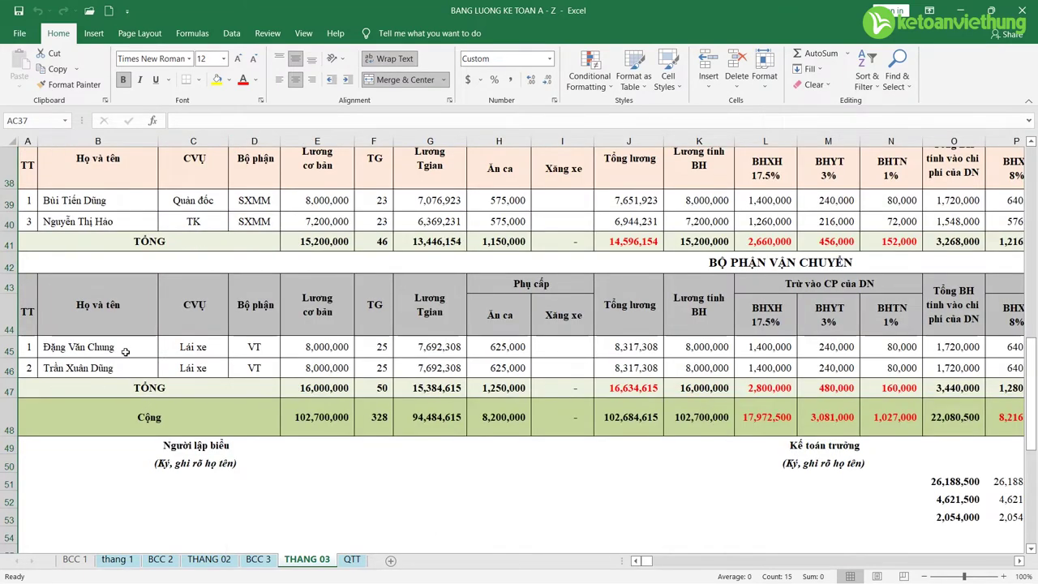
# - Highlight the grand total row 48 on the THANG 03, THANG 02 and thang 1 payroll sheets
pyautogui.click(8, 423)
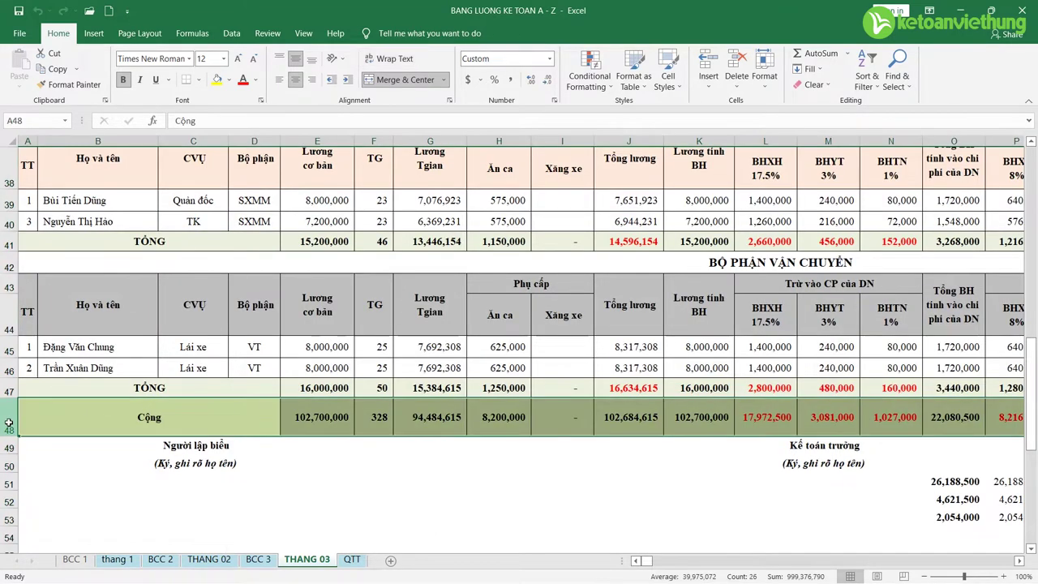
pyautogui.press('alt')
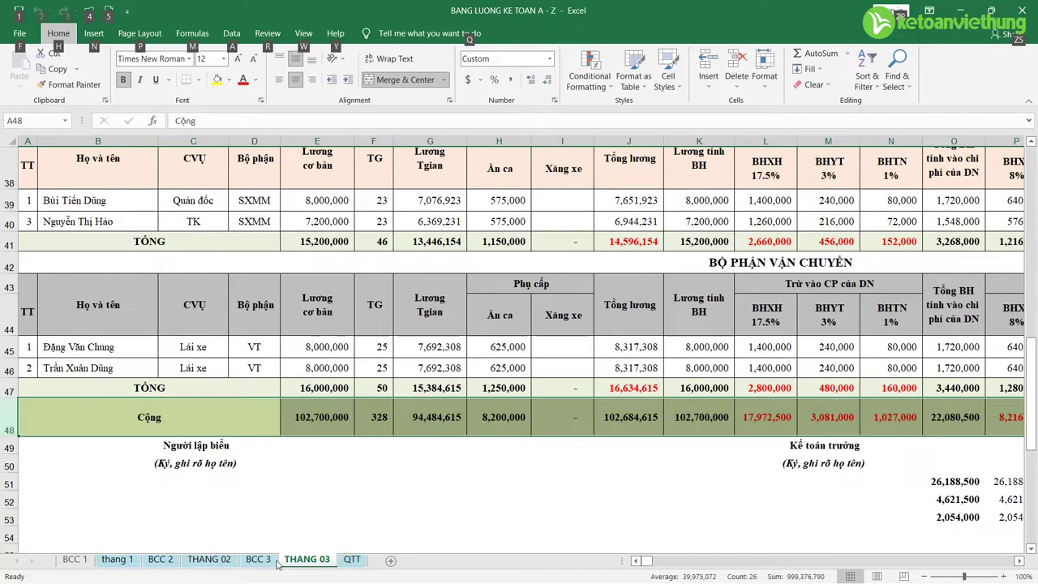
pyautogui.click(218, 563)
pyautogui.click(6, 411)
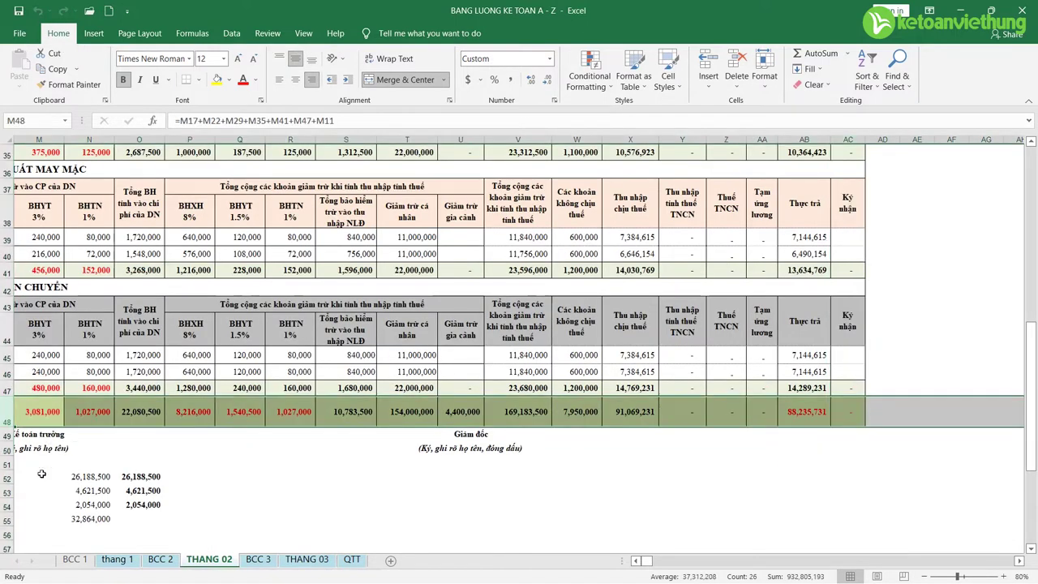
pyautogui.click(117, 560)
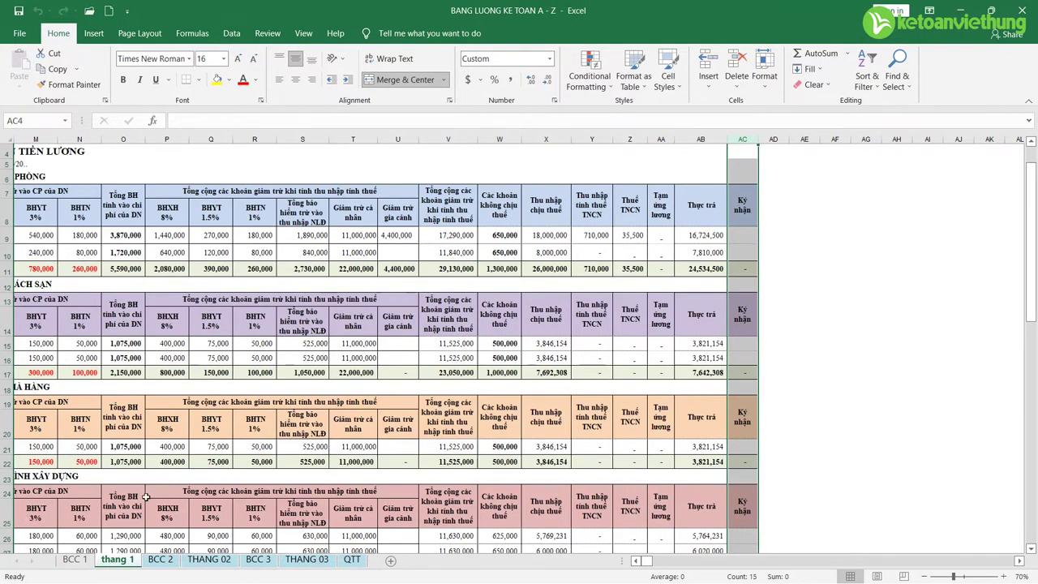
pyautogui.scroll(-9, 146, 496)
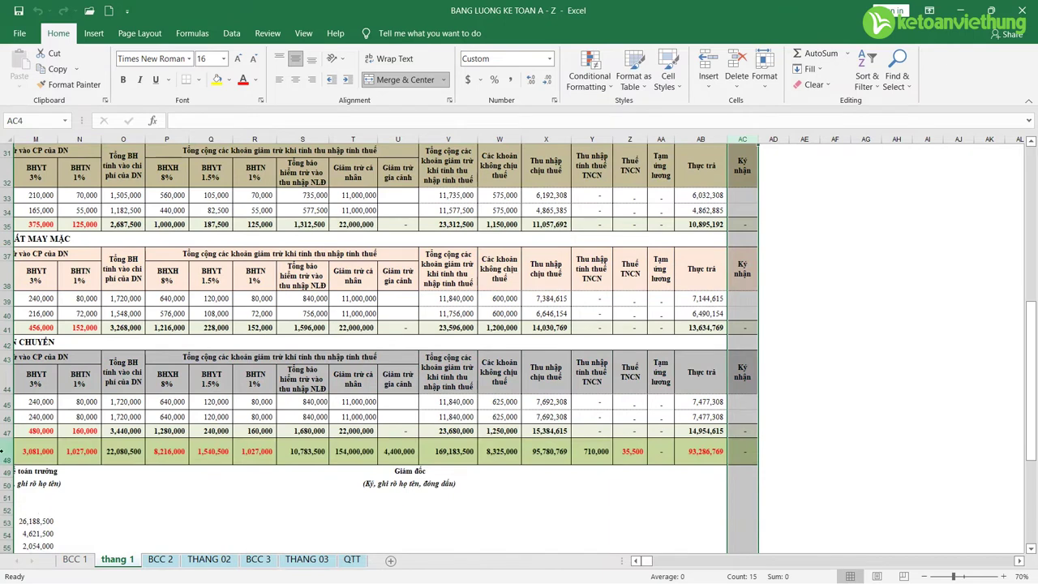
pyautogui.click(5, 452)
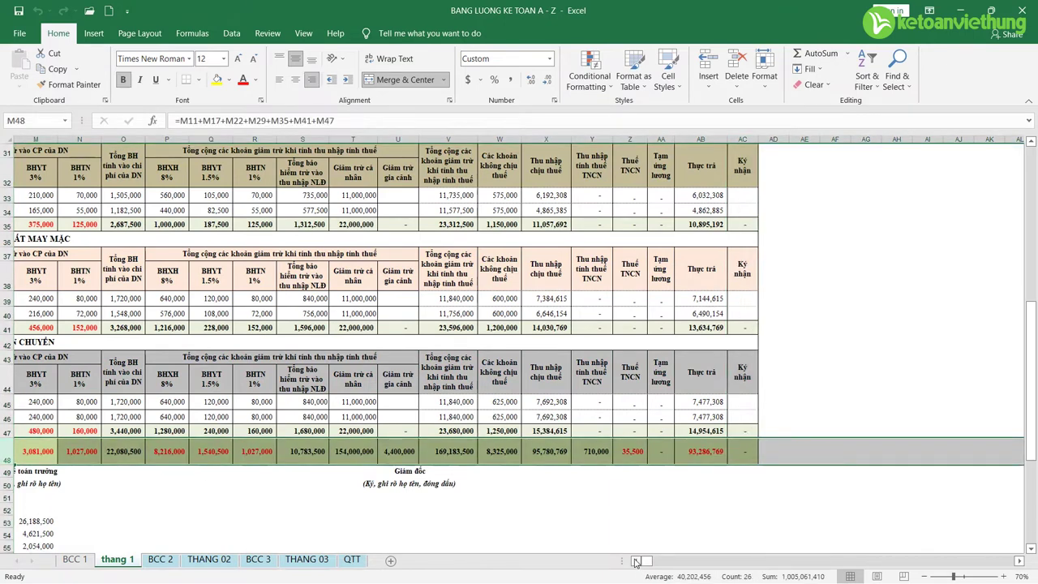
# - On sheet THANG 03, examine the base salary, working days, time-based pay and meal allowance cells of the employee in row 39
pyautogui.click(306, 558)
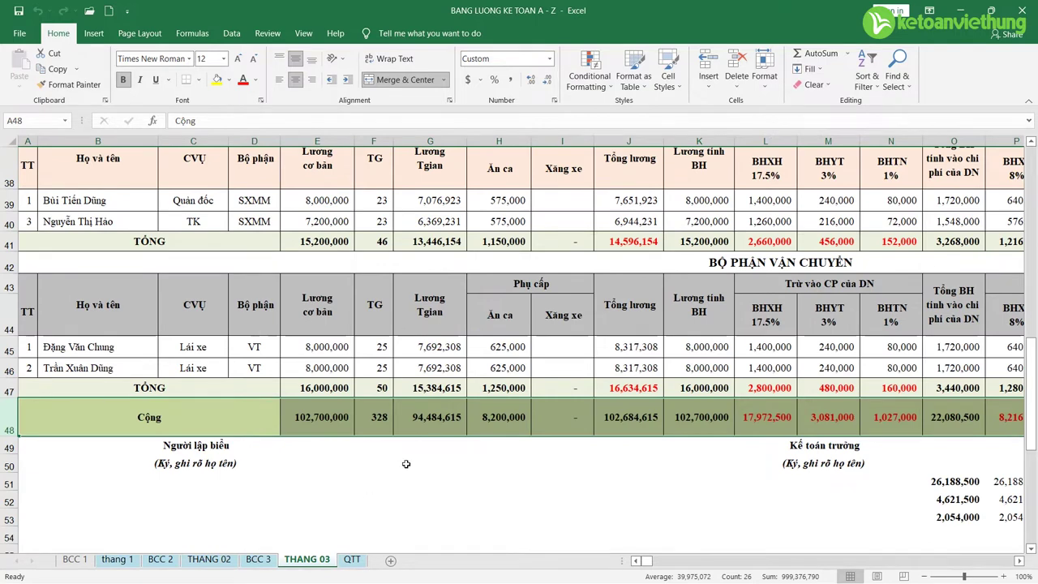
pyautogui.click(8, 390)
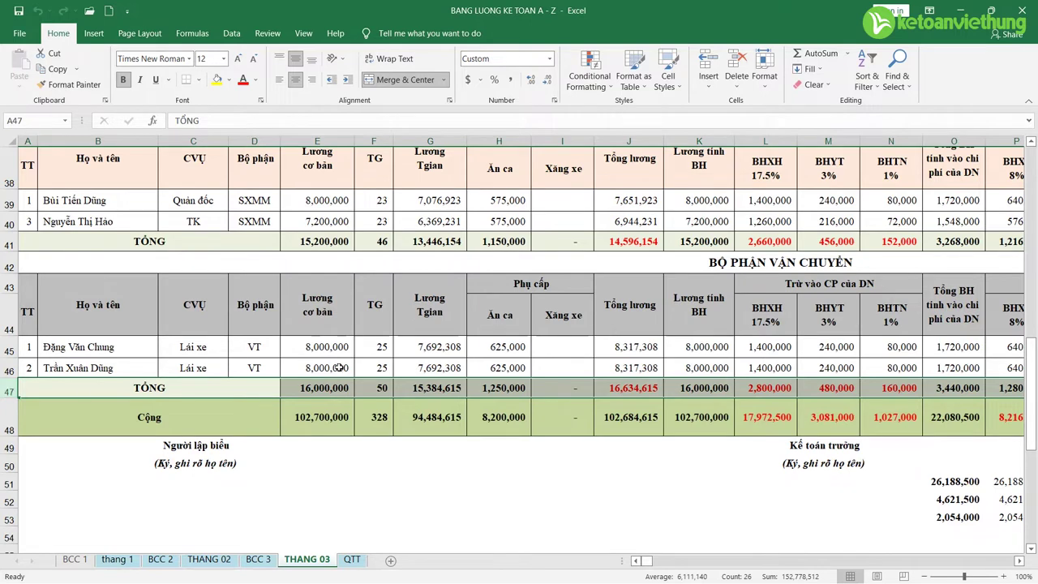
pyautogui.click(130, 215)
pyautogui.click(245, 203)
pyautogui.click(329, 205)
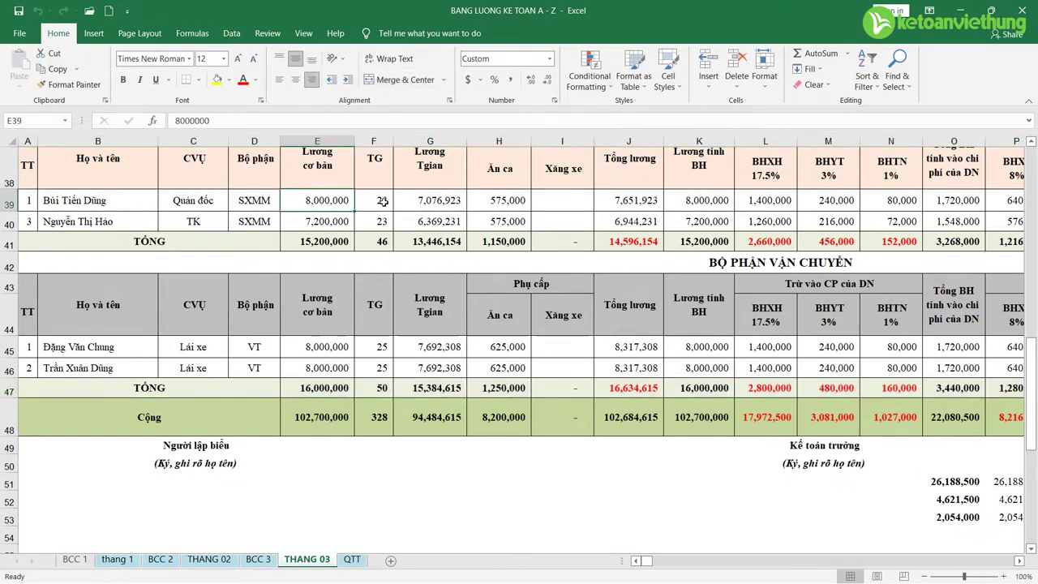
pyautogui.scroll(1, 384, 248)
pyautogui.click(381, 263)
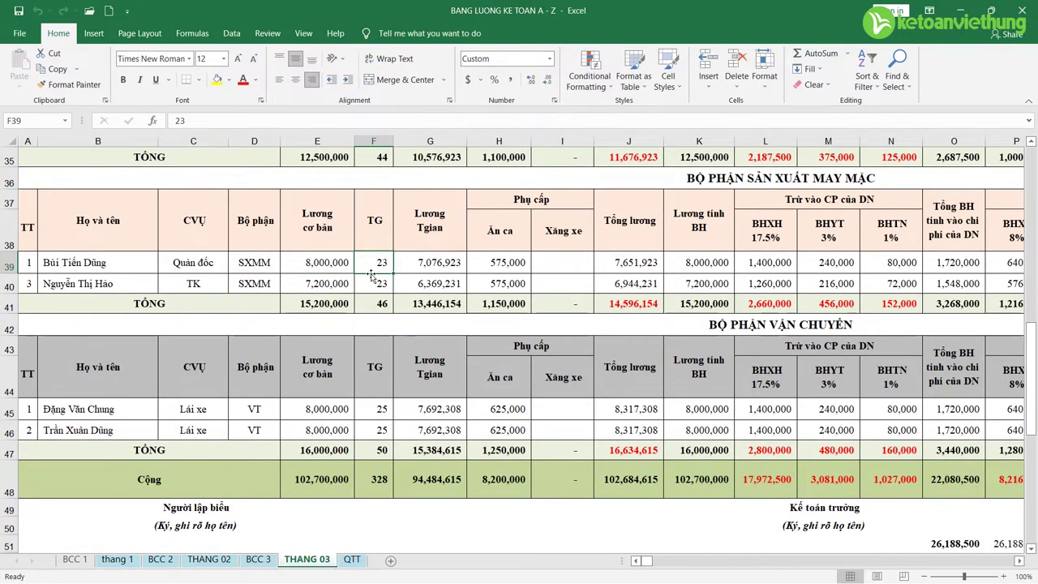
pyautogui.click(502, 260)
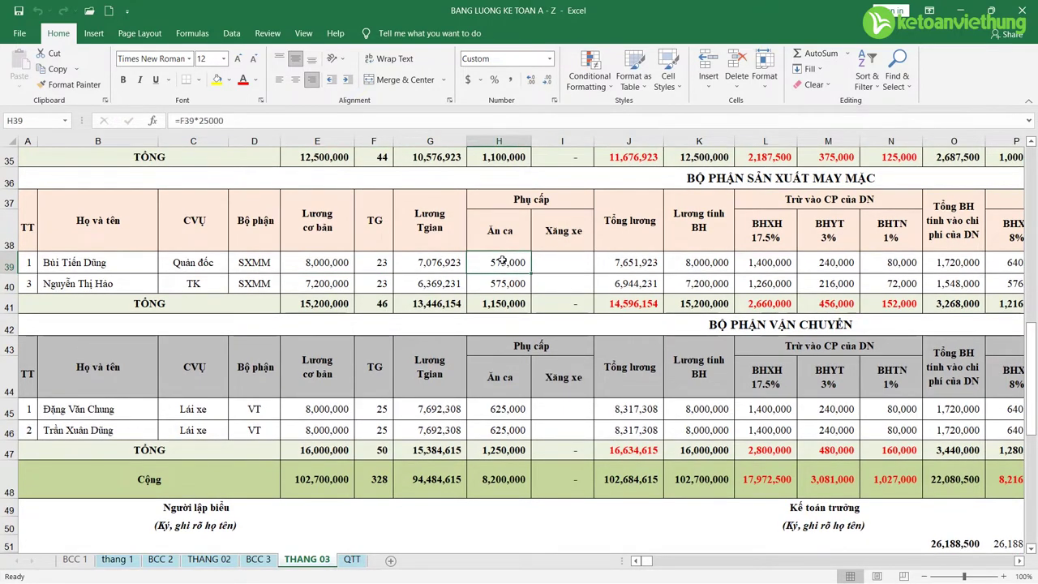
pyautogui.click(424, 269)
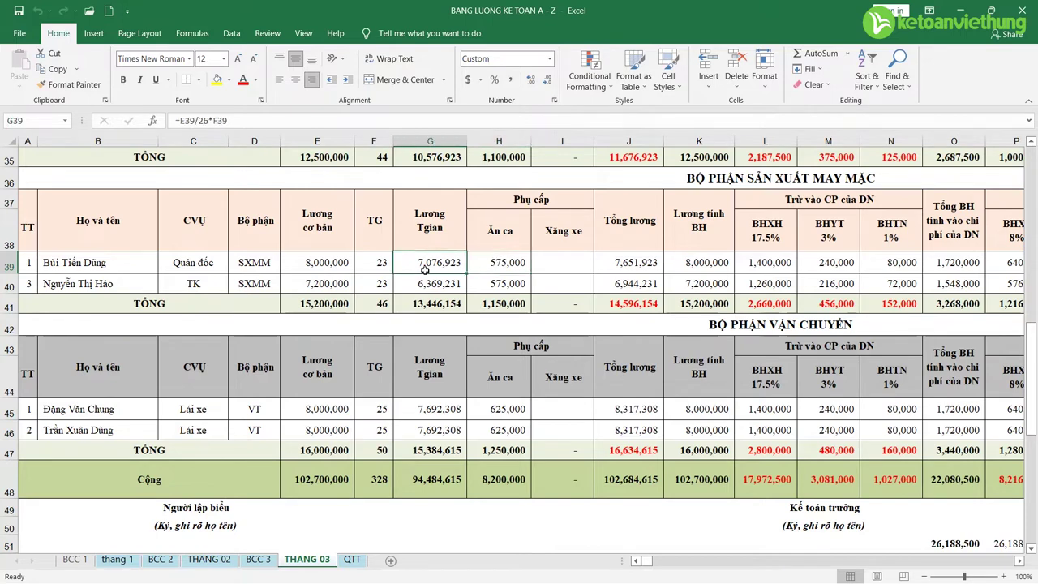
pyautogui.click(302, 265)
pyautogui.moveTo(302, 266); pyautogui.dragTo(467, 268)
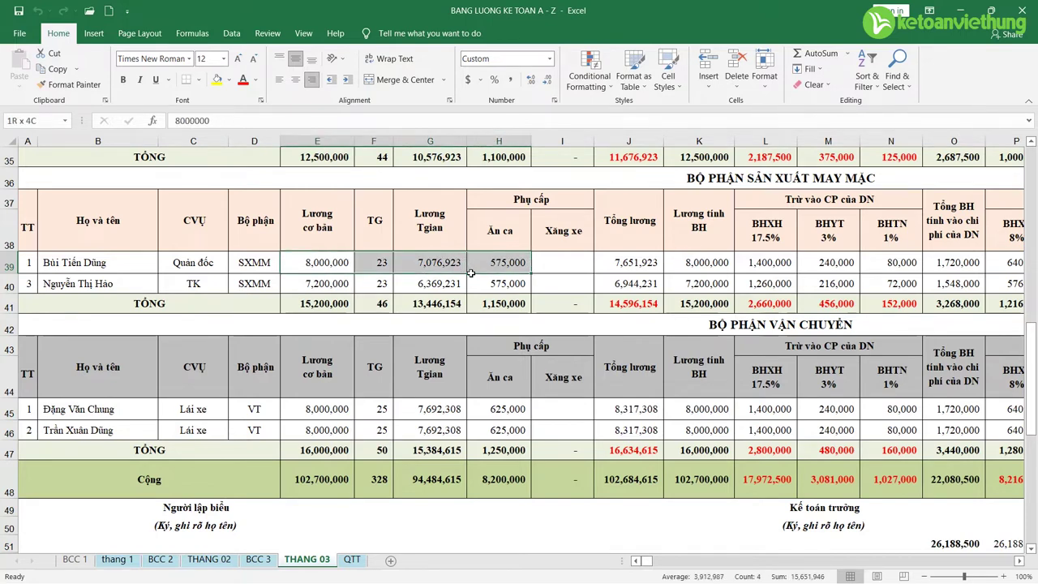
pyautogui.rightClick(10, 261)
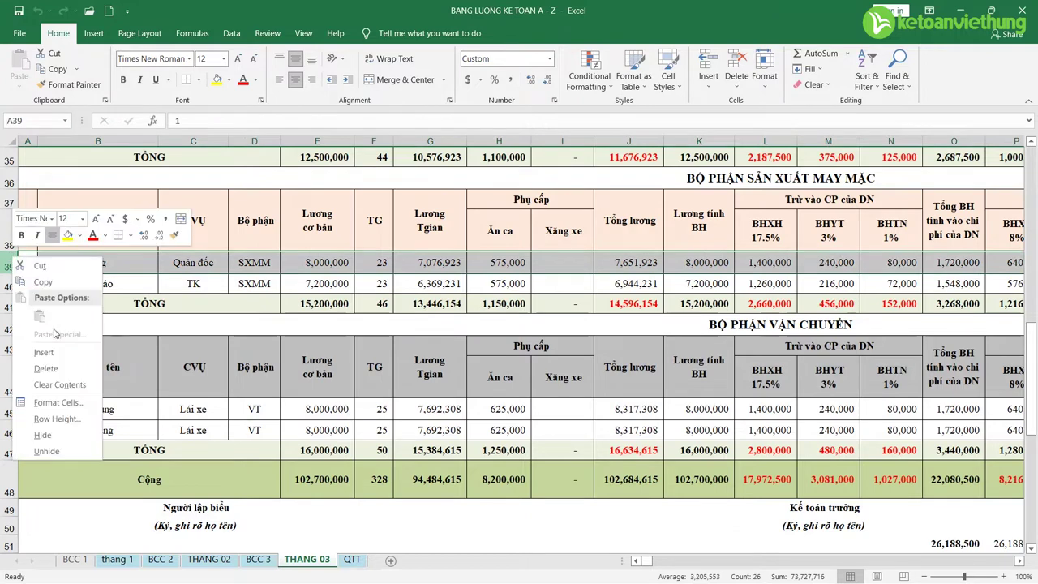
pyautogui.click(399, 263)
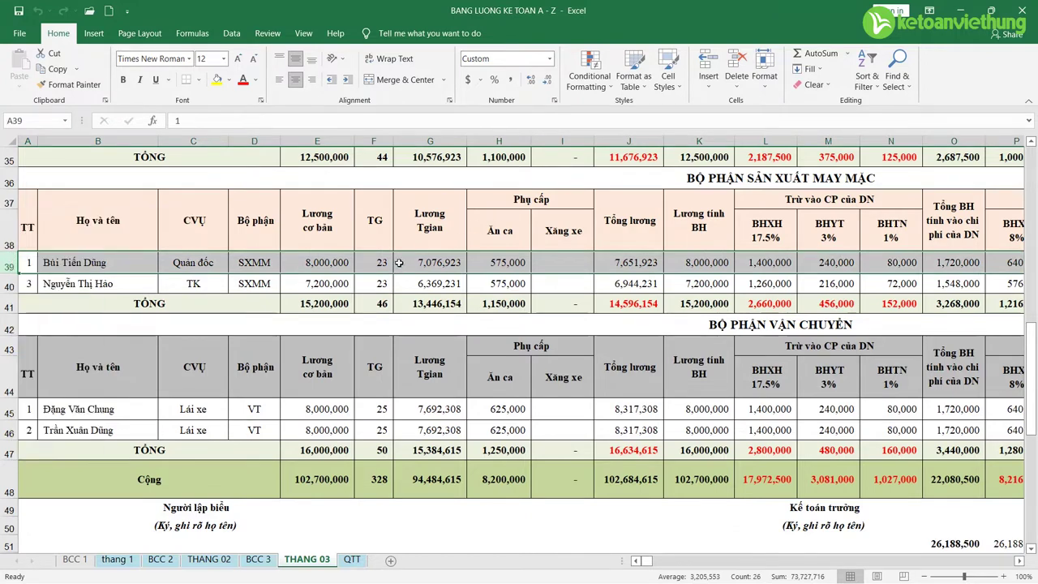
pyautogui.click(436, 269)
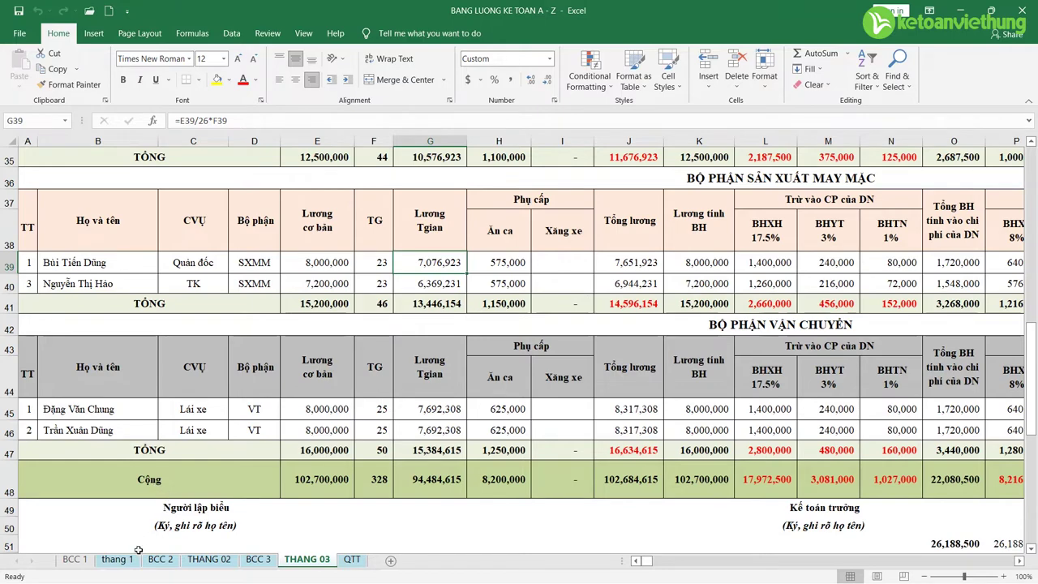
# - Create a copy of sheet THANG 03 within the same workbook, placed before sheet THANG 03
pyautogui.click(116, 563)
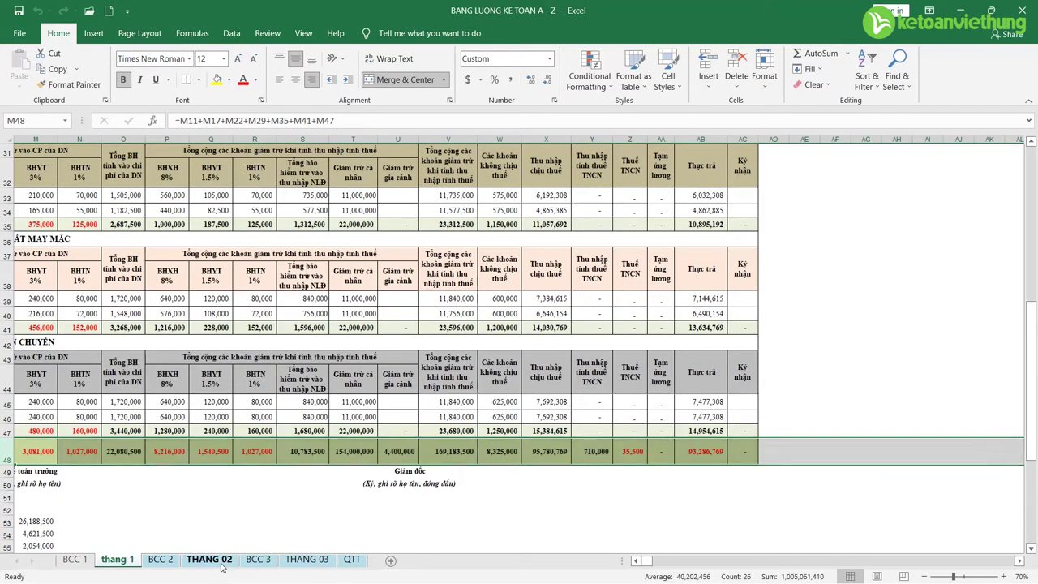
pyautogui.click(209, 560)
pyautogui.click(307, 560)
pyautogui.rightClick(306, 563)
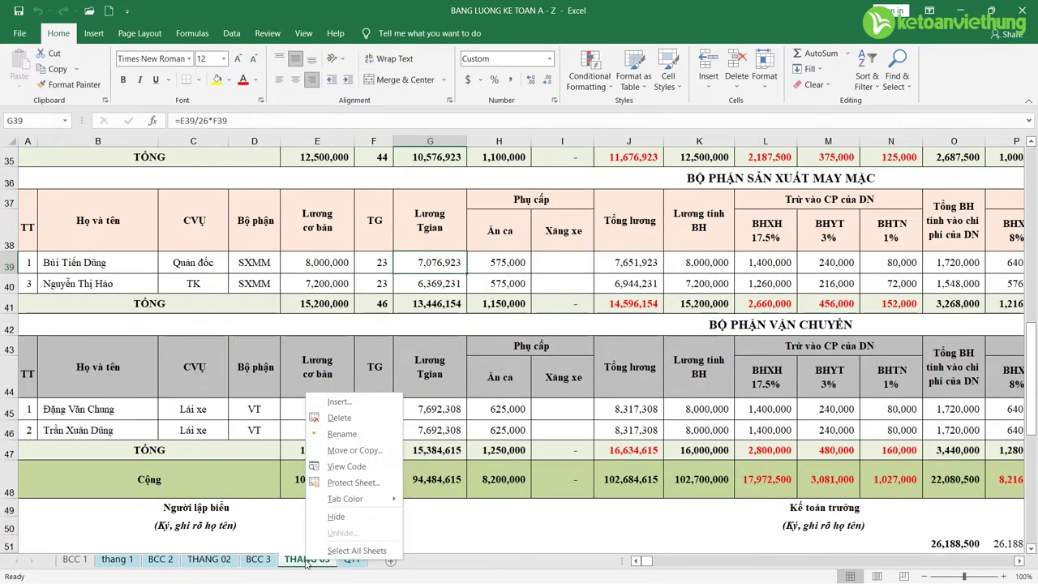
pyautogui.click(355, 450)
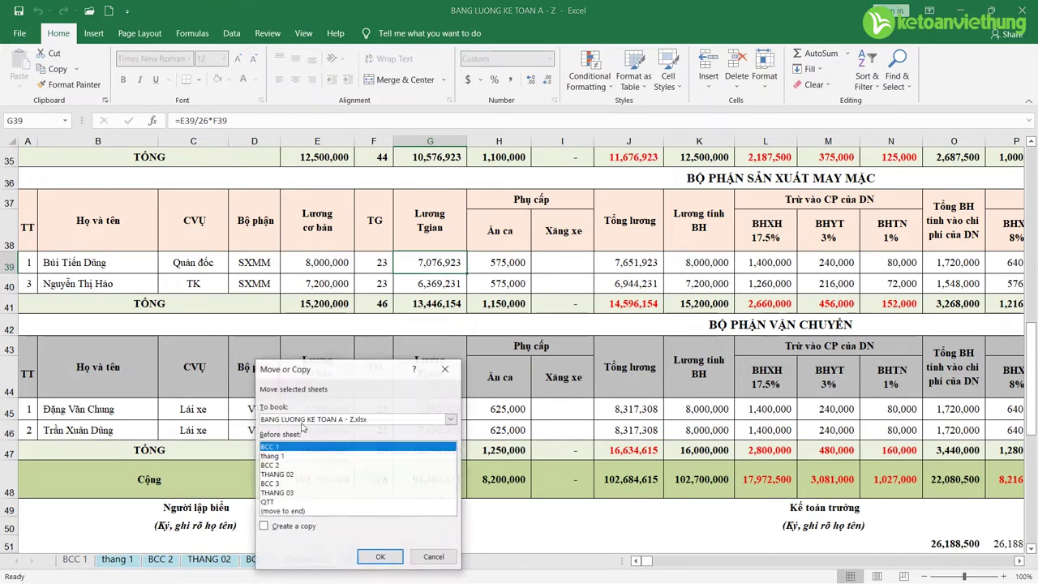
pyautogui.click(282, 511)
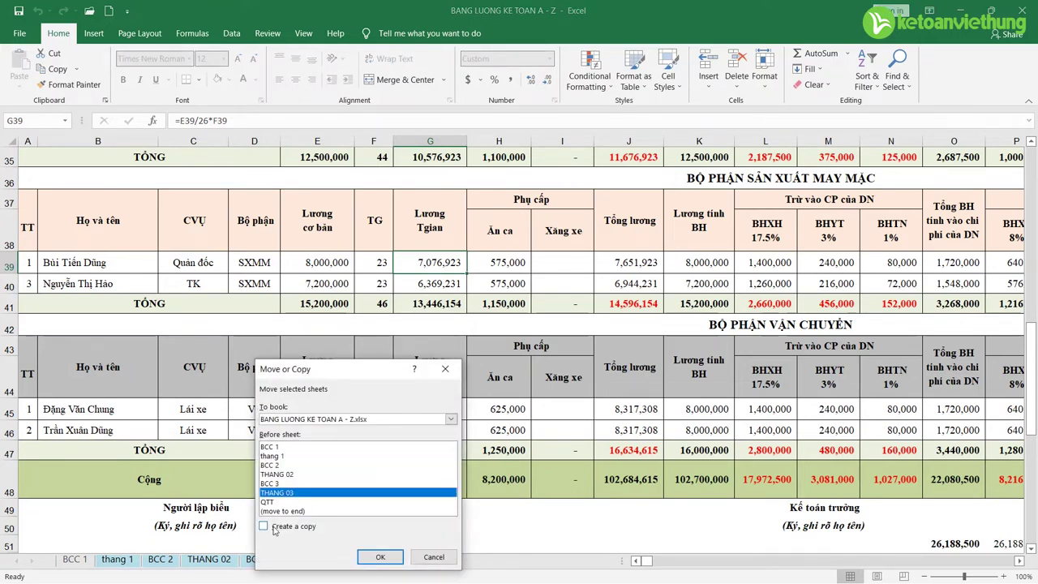
pyautogui.click(276, 526)
pyautogui.click(380, 558)
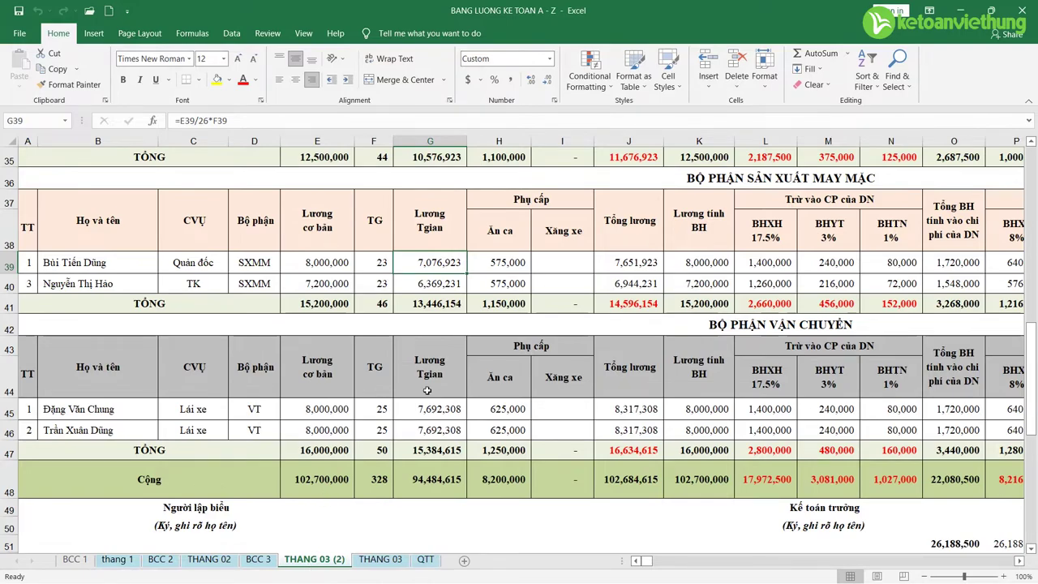
# - Clear the payroll contents from row 9 downward on the copied sheet THANG 03 (2) and select cell B9
pyautogui.scroll(4, 340, 380)
pyautogui.scroll(7, 3, 258)
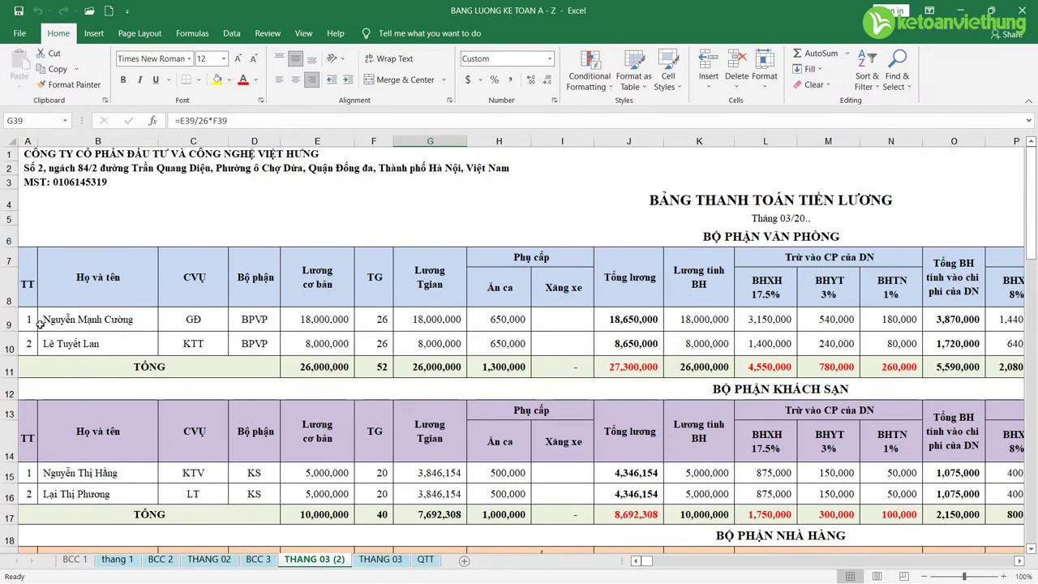
pyautogui.moveTo(8, 313); pyautogui.dragTo(8, 521)
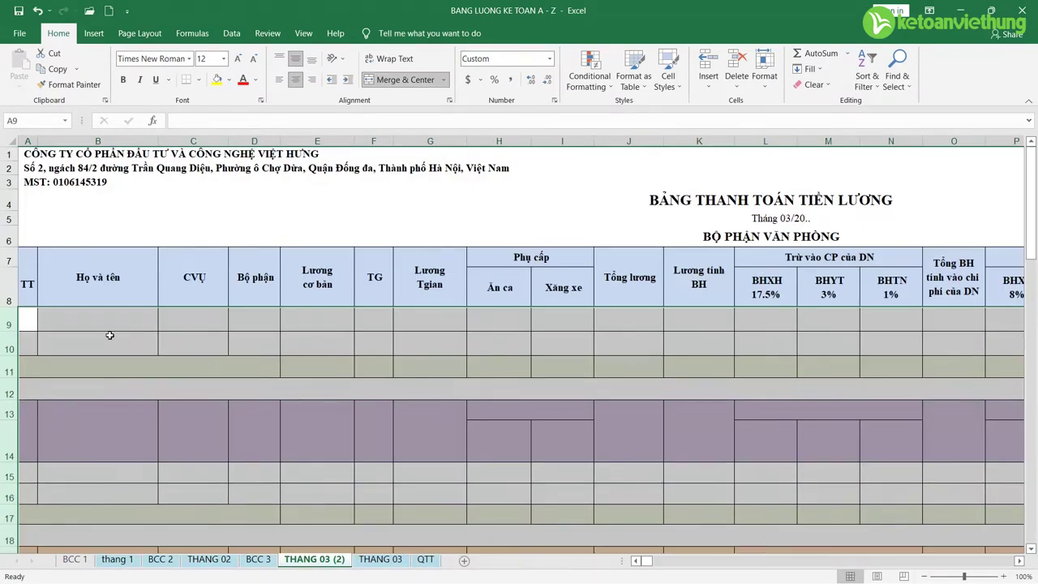
pyautogui.click(110, 335)
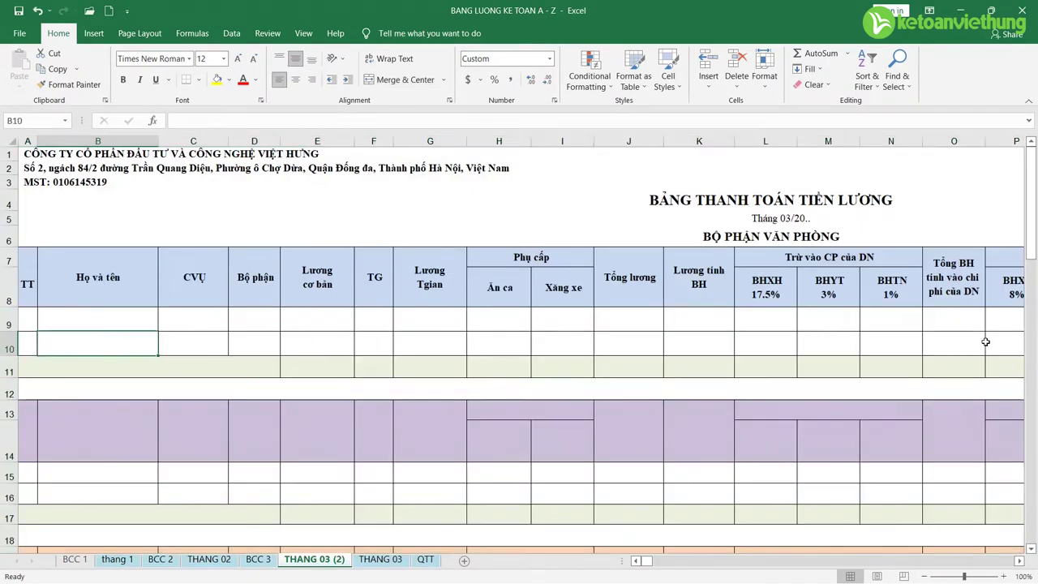
pyautogui.click(54, 322)
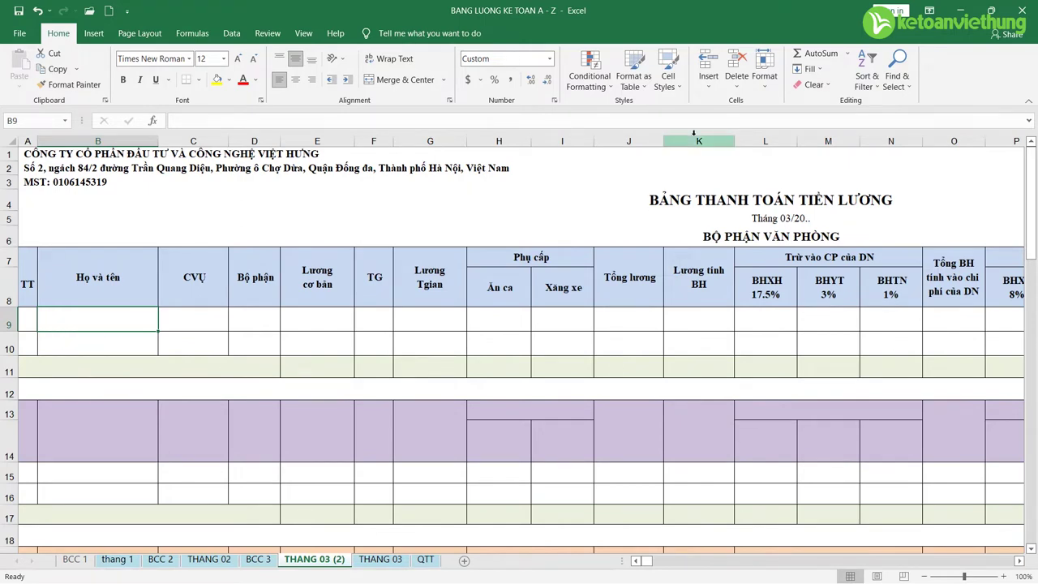
# - Start a Sum consolidation at B9 and add the range A9:AC47 from sheet thang 1 as the first reference
pyautogui.click(231, 33)
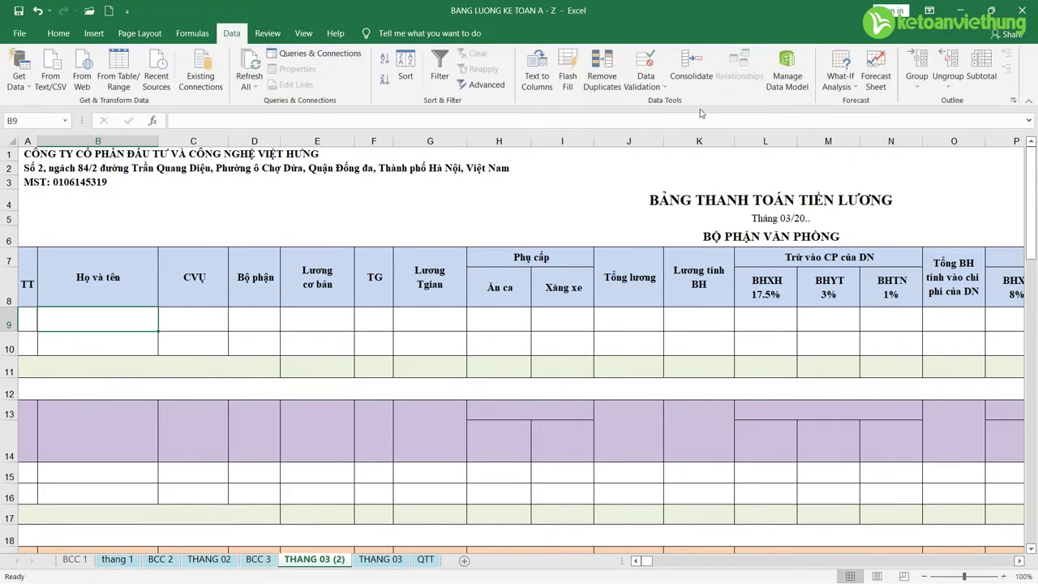
pyautogui.click(692, 65)
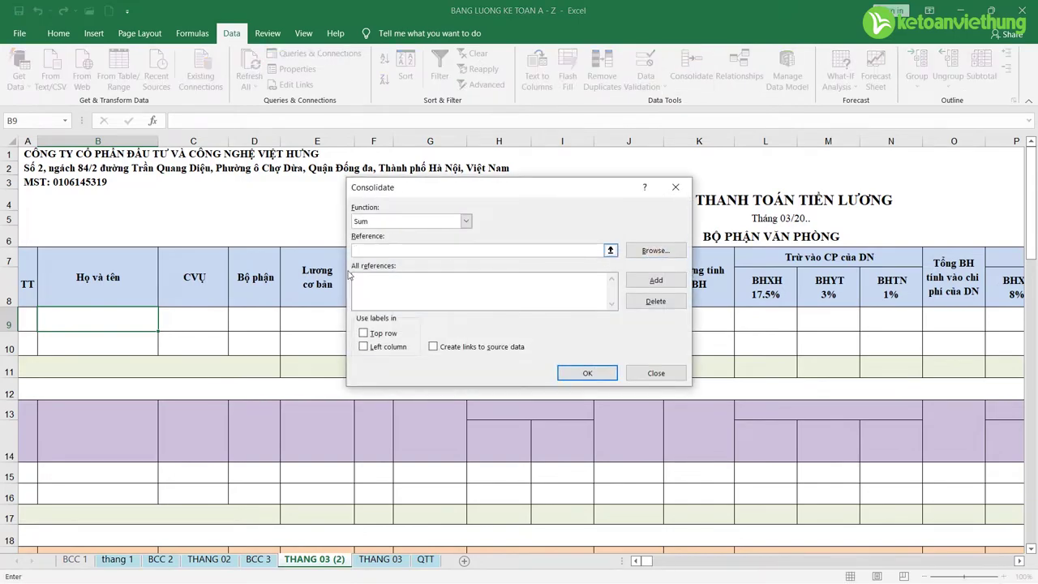
pyautogui.click(113, 559)
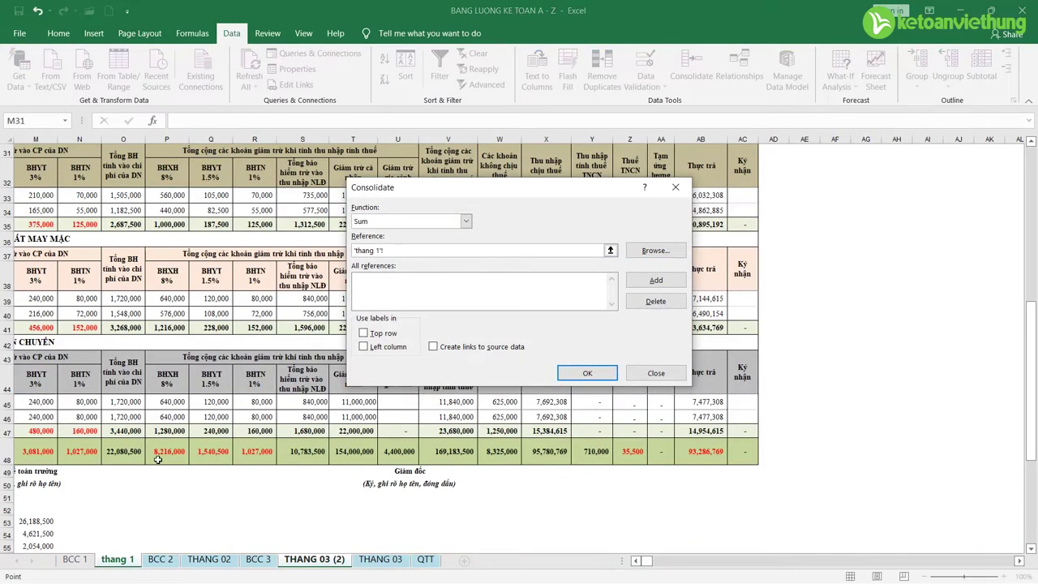
pyautogui.scroll(9, 158, 460)
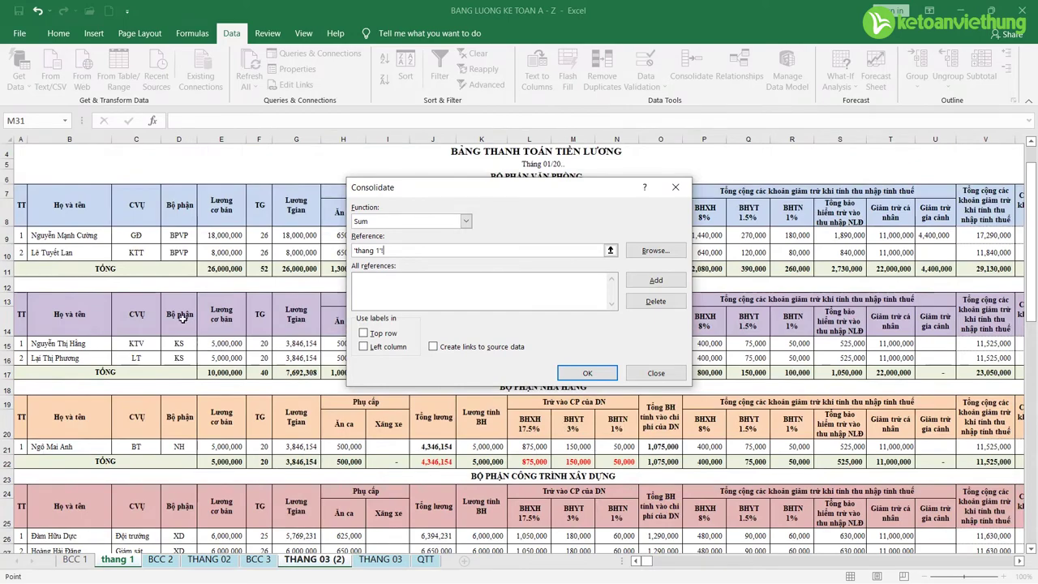
pyautogui.scroll(1, 130, 312)
pyautogui.moveTo(63, 268); pyautogui.dragTo(1035, 501)
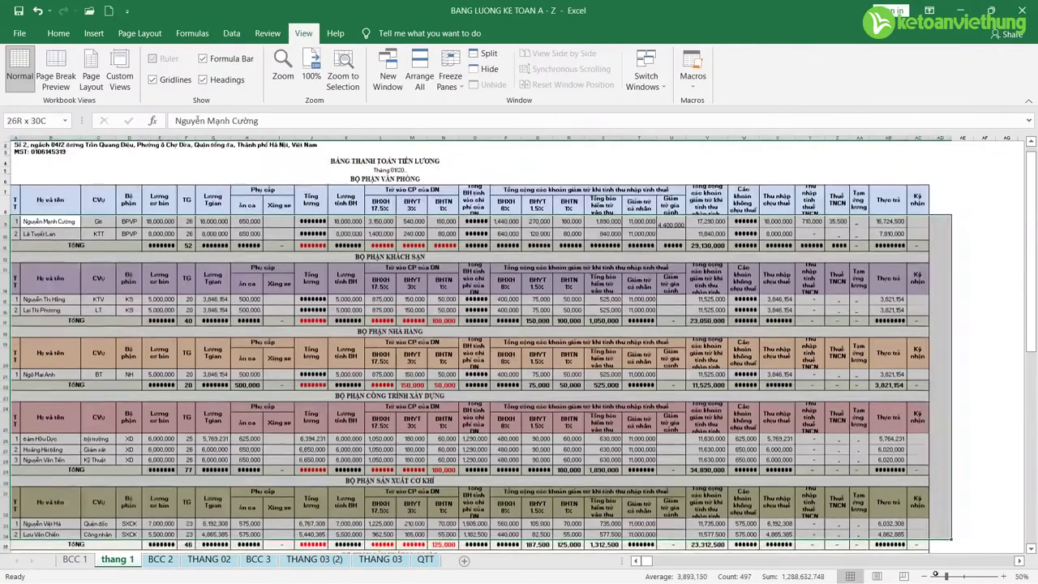
pyautogui.moveTo(900, 528); pyautogui.dragTo(915, 498)
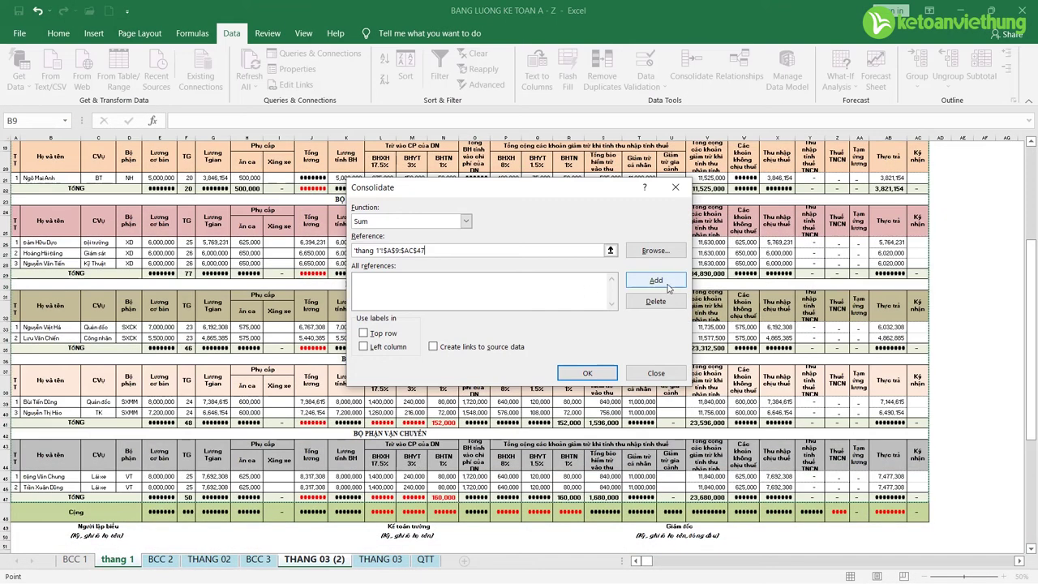
pyautogui.click(656, 280)
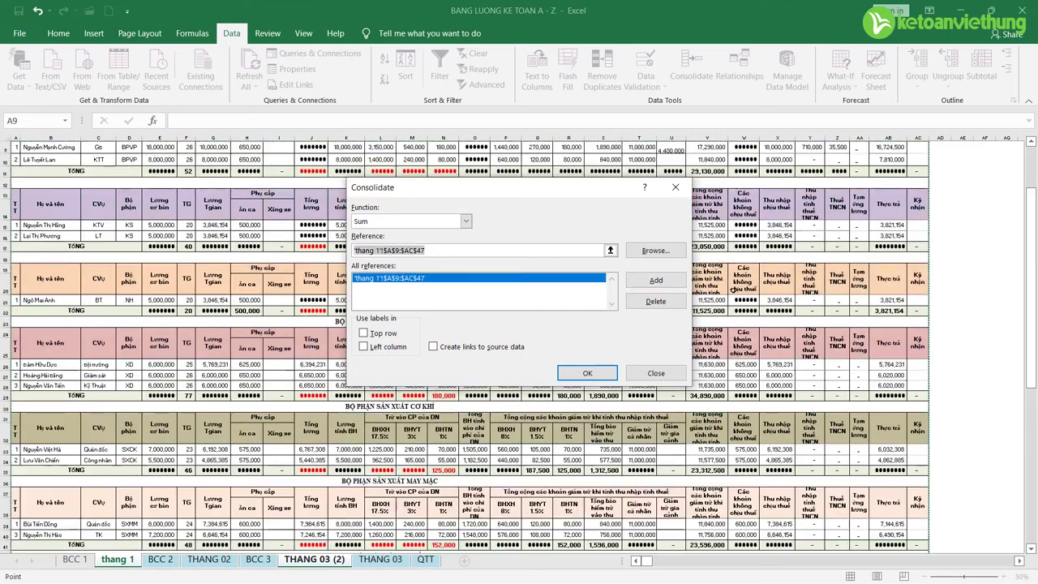
# - Add range A9:AC47 from sheets THANG 02 and THANG 03 to the references and consolidate using left column labels
pyautogui.click(213, 561)
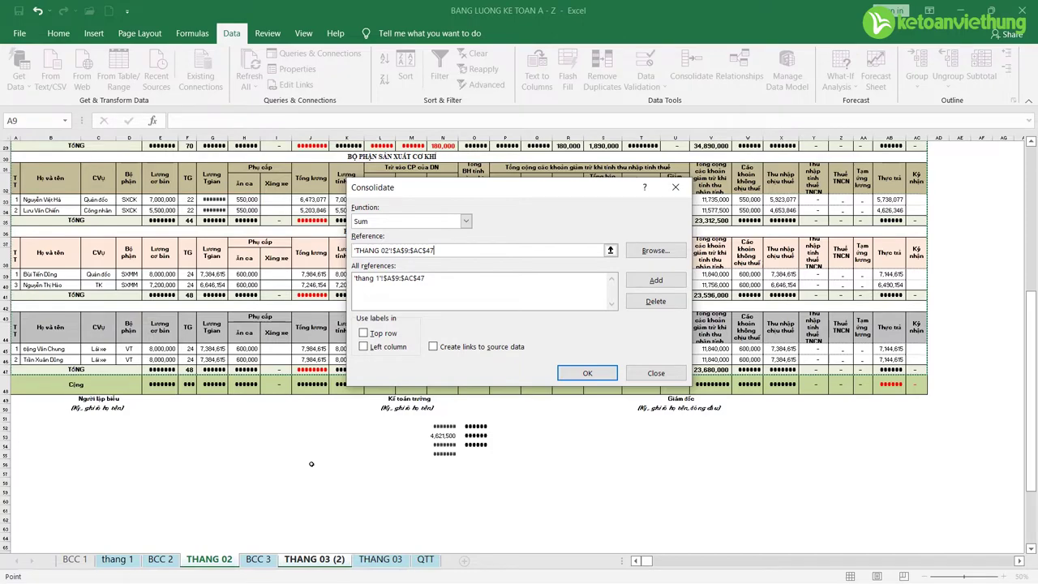
pyautogui.click(656, 281)
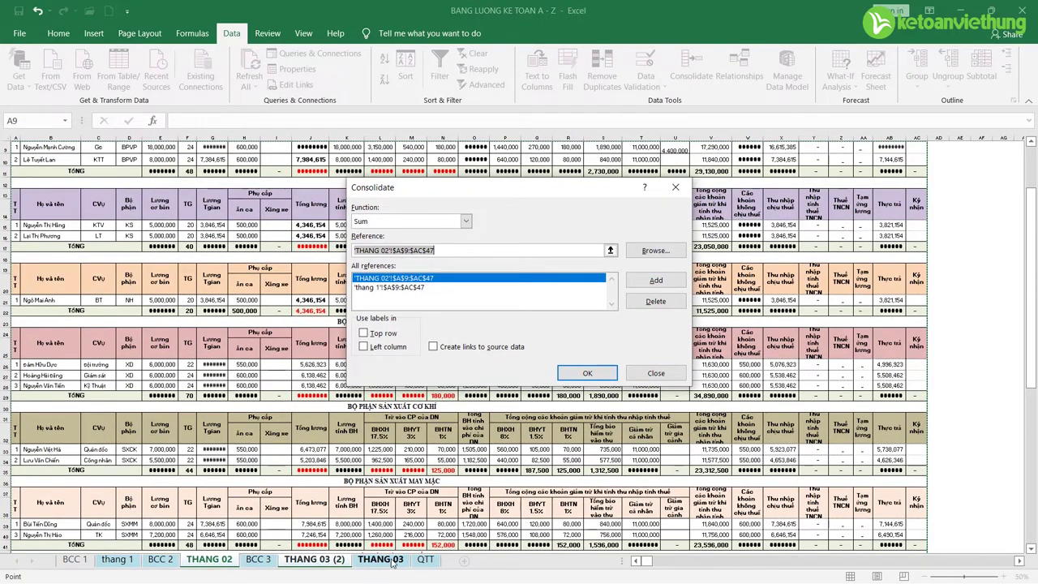
pyautogui.click(381, 560)
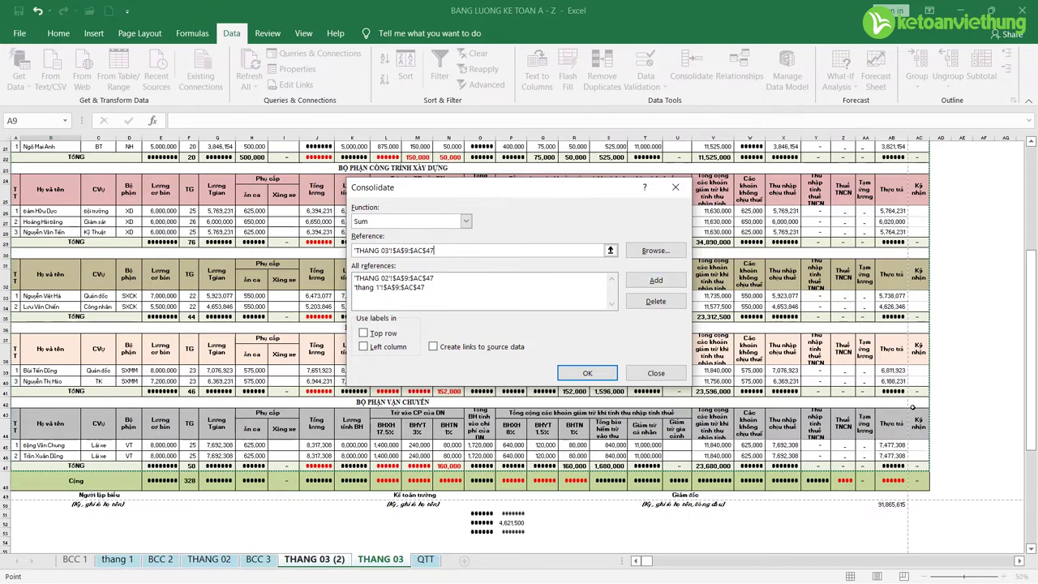
pyautogui.click(656, 279)
pyautogui.click(363, 346)
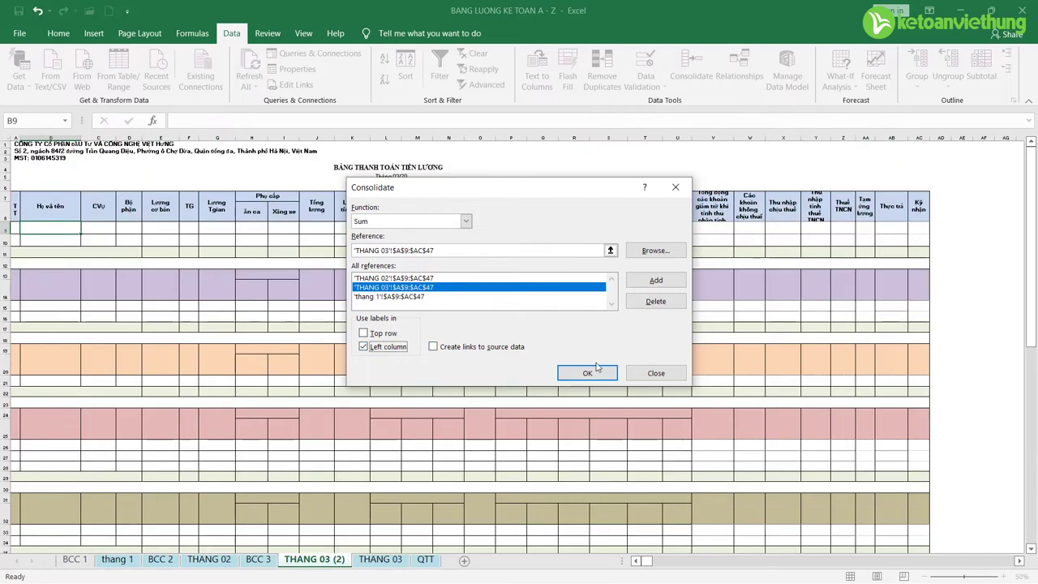
pyautogui.click(596, 369)
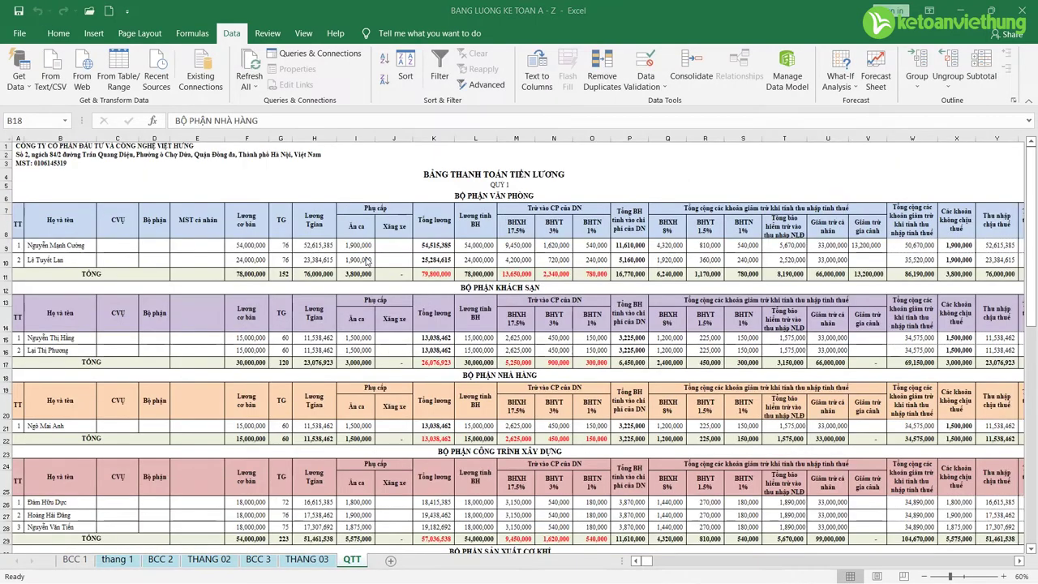
# - Review the QUÝ 1 consolidated payroll table on sheet QTT, from Tổng lương across to the Ký nhận column
pyautogui.click(1005, 577)
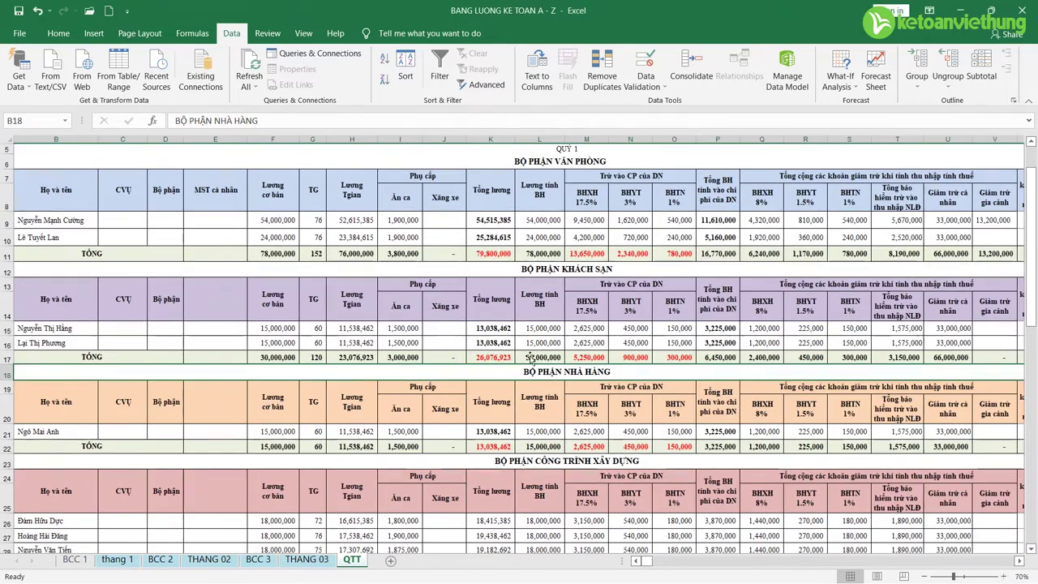
pyautogui.click(678, 236)
pyautogui.click(498, 244)
pyautogui.keyDown('ctrl'); pyautogui.scroll(2, 499, 244); pyautogui.keyUp('ctrl')
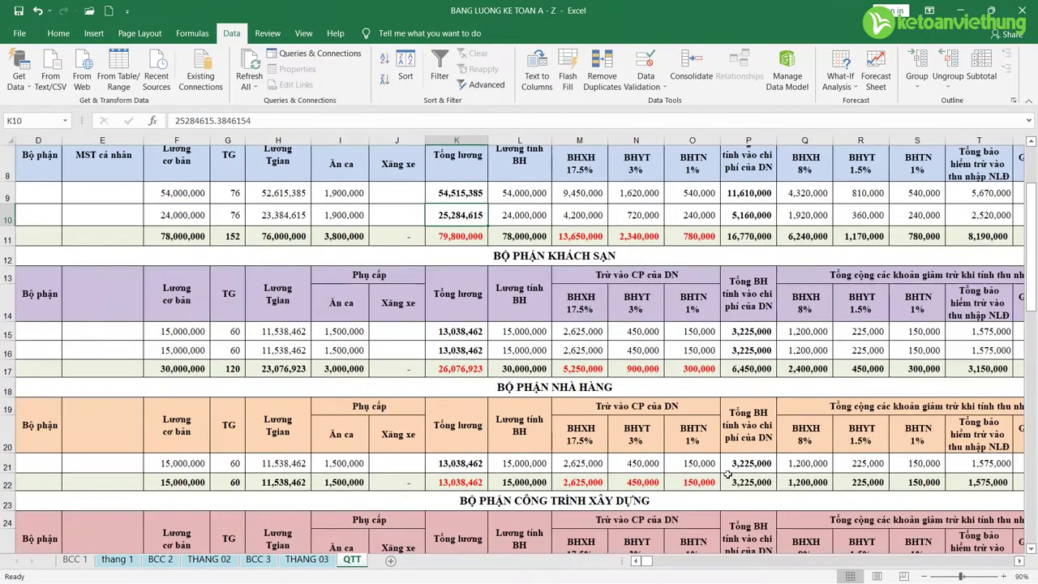
pyautogui.scroll(3, 580, 341)
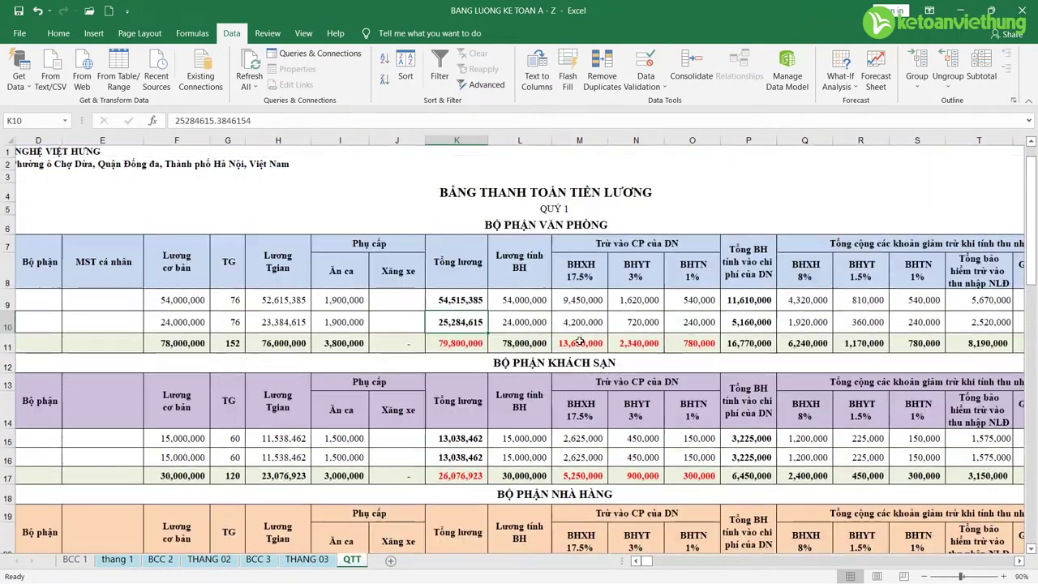
pyautogui.click(1004, 577)
pyautogui.hscroll(5, 681, 324)
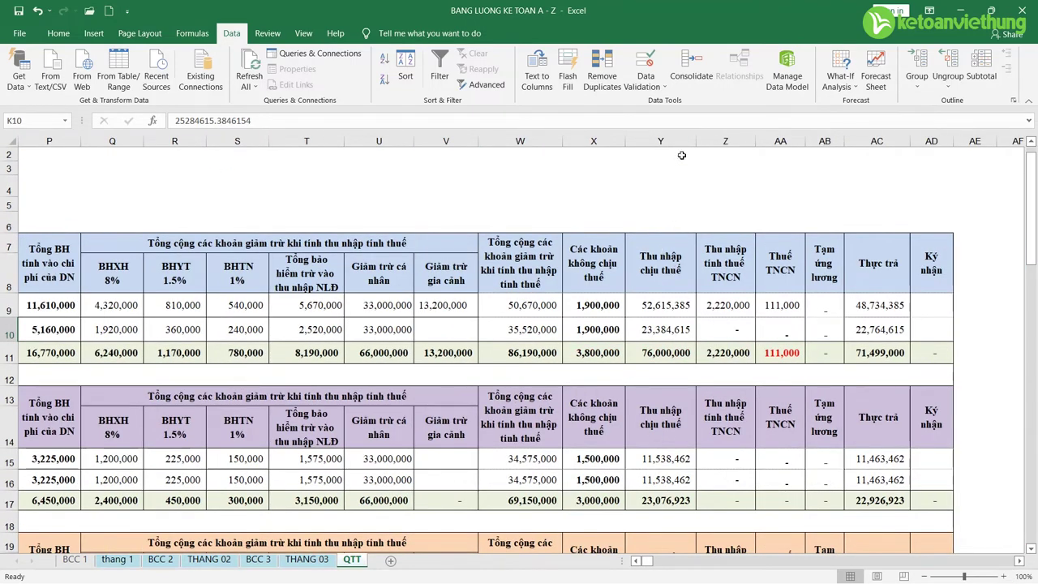
pyautogui.click(659, 138)
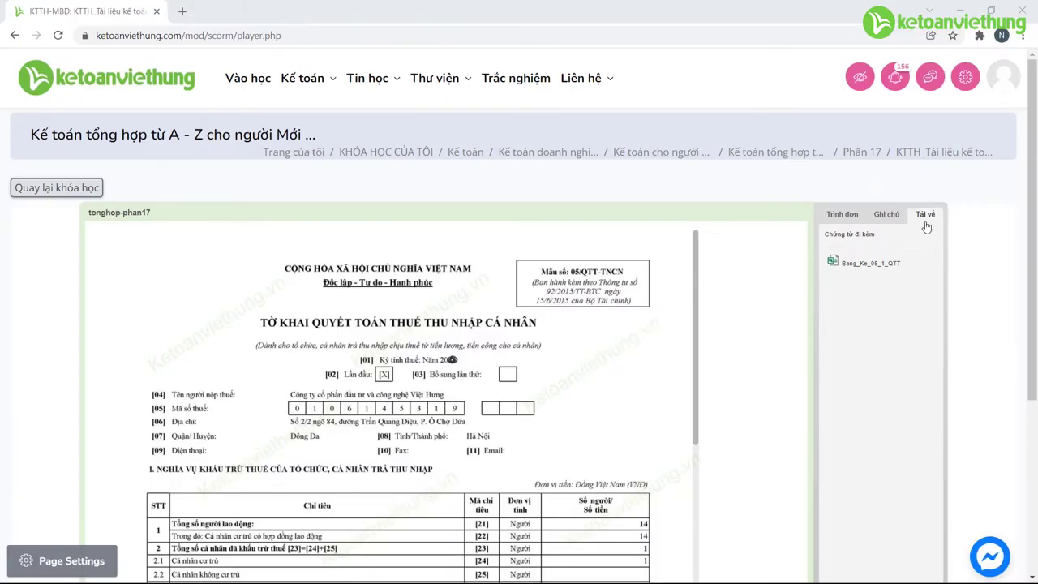
# - Download the Bang_Ke_05_1_QTT file from the course page in the browser, open it in Excel and enable editing
pyautogui.click(862, 269)
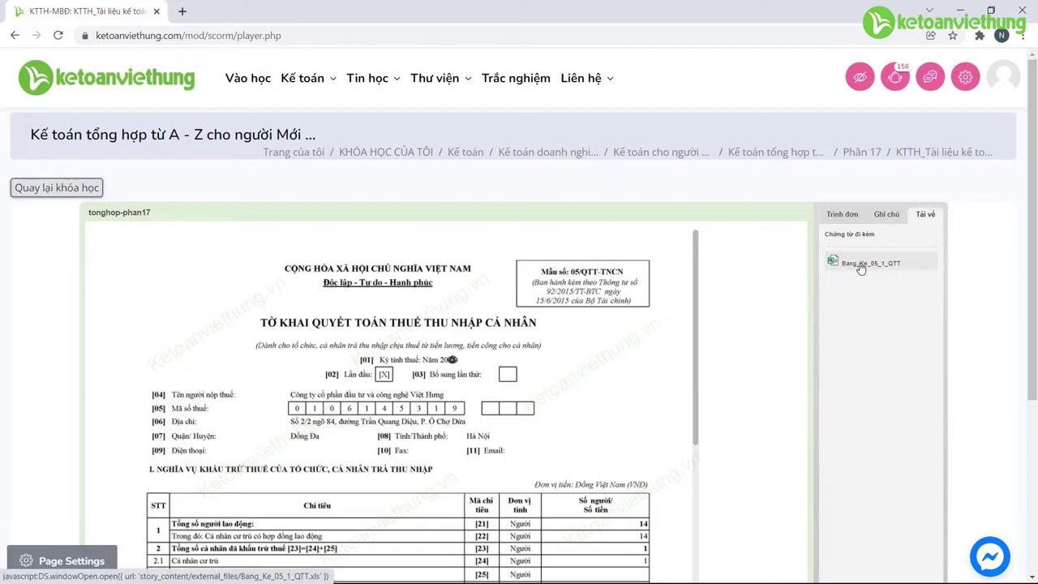
pyautogui.click(860, 262)
pyautogui.click(57, 568)
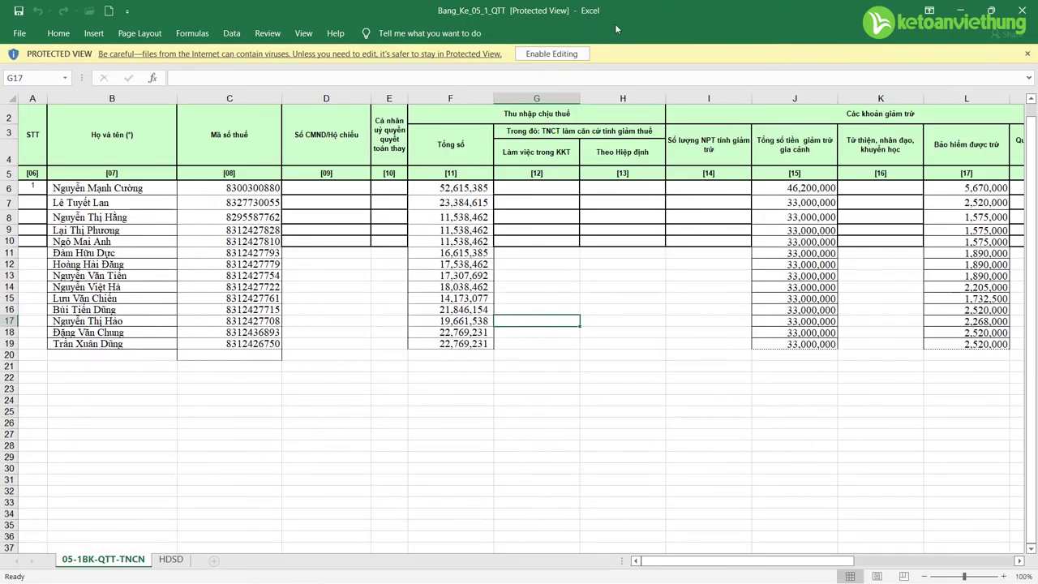
pyautogui.click(551, 54)
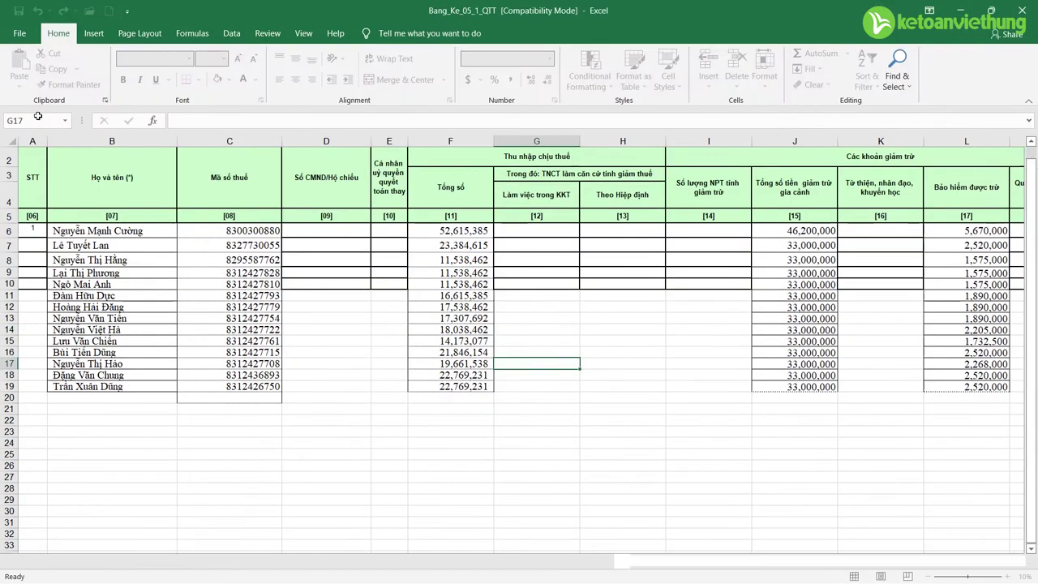
# - Examine the STT, name, tax code, total taxable income and family deduction columns on sheet 05-1BK-QTT-TNCN
pyautogui.click(29, 174)
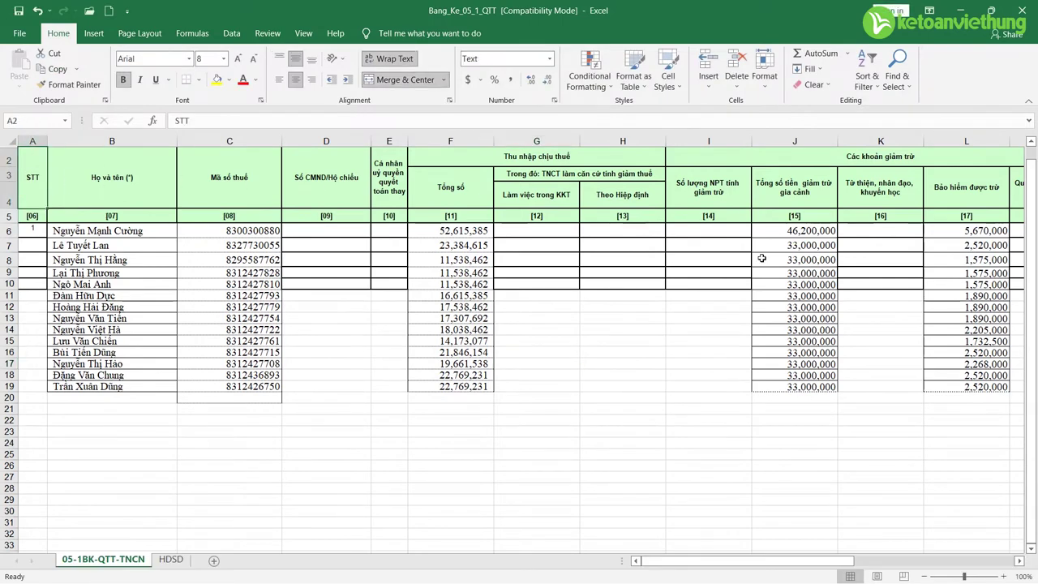
pyautogui.moveTo(105, 237); pyautogui.dragTo(105, 387)
pyautogui.moveTo(241, 230); pyautogui.dragTo(244, 387)
pyautogui.moveTo(447, 233); pyautogui.dragTo(462, 393)
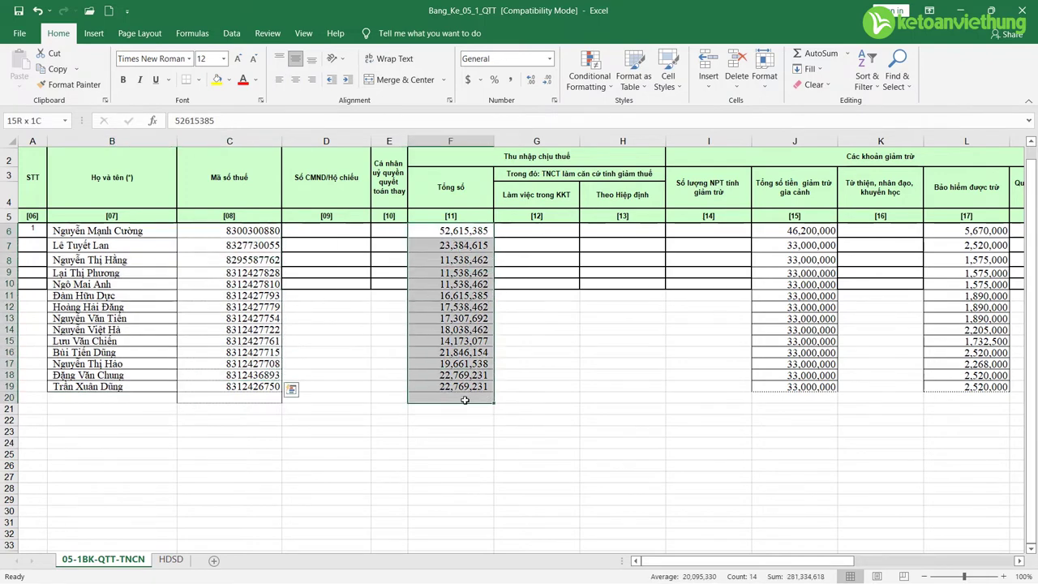
pyautogui.moveTo(781, 233); pyautogui.dragTo(811, 387)
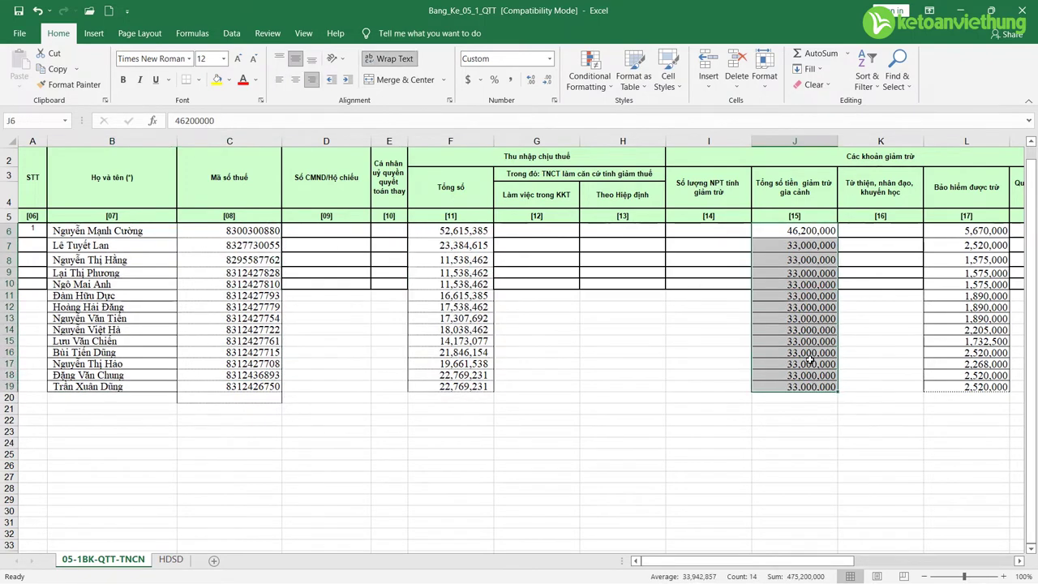
# - Compare the Bảo hiểm được trừ column on 05-1BK-QTT-TNCN with Tổng bảo hiểm trừ vào thu nhập NLĐ on payroll sheet QTT
pyautogui.click(786, 230)
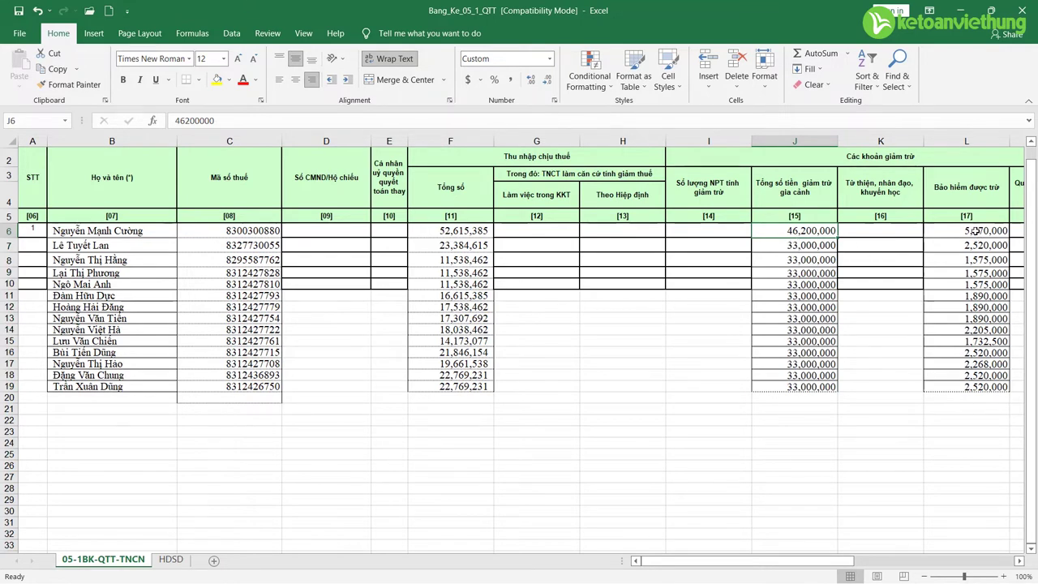
pyautogui.moveTo(977, 231); pyautogui.dragTo(988, 377)
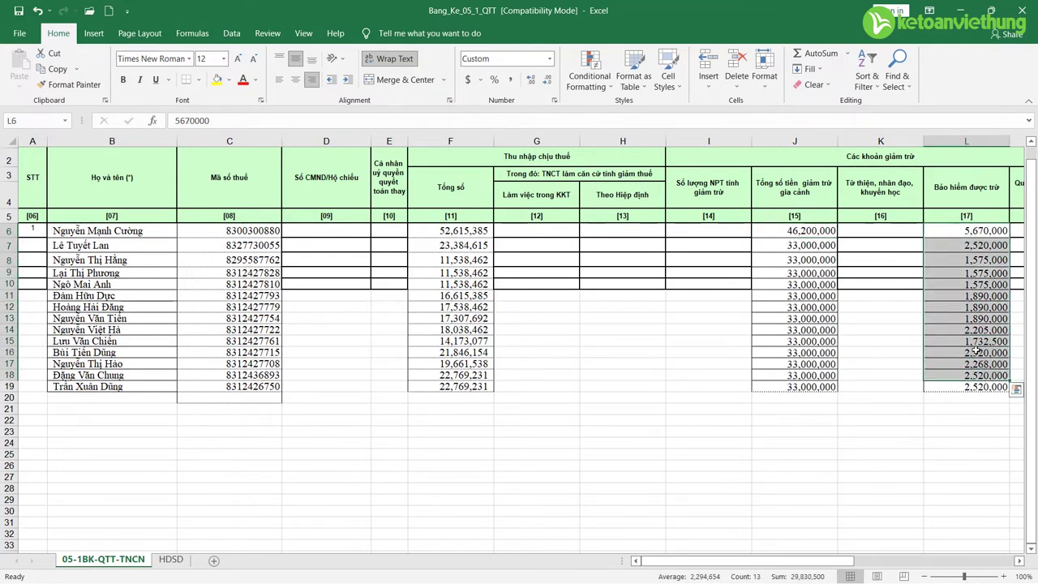
pyautogui.hotkey('alt', 'Tab')
pyautogui.click(322, 270)
pyautogui.moveTo(322, 272); pyautogui.dragTo(318, 363)
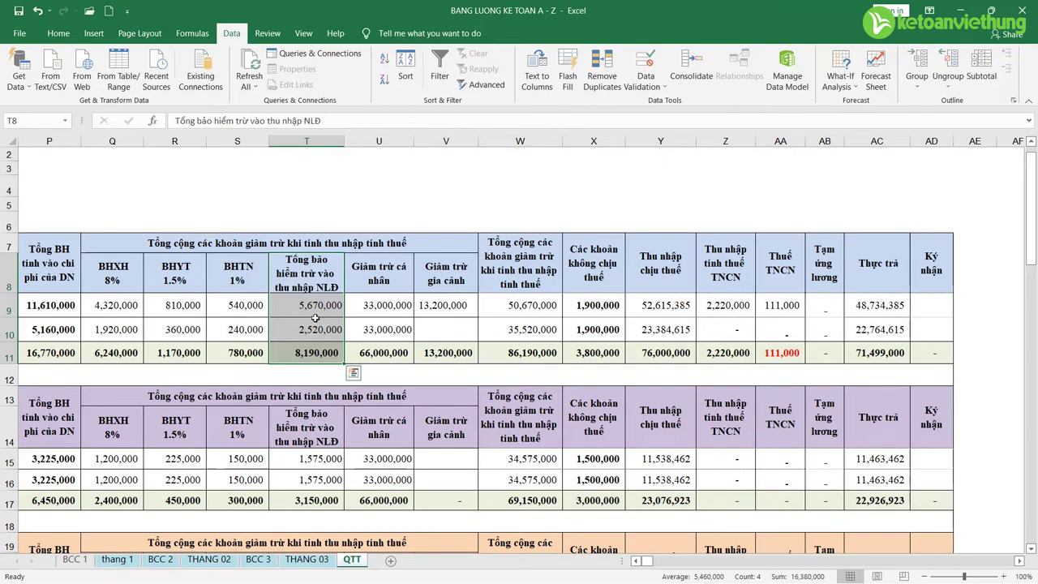
pyautogui.hotkey('alt', 'Tab')
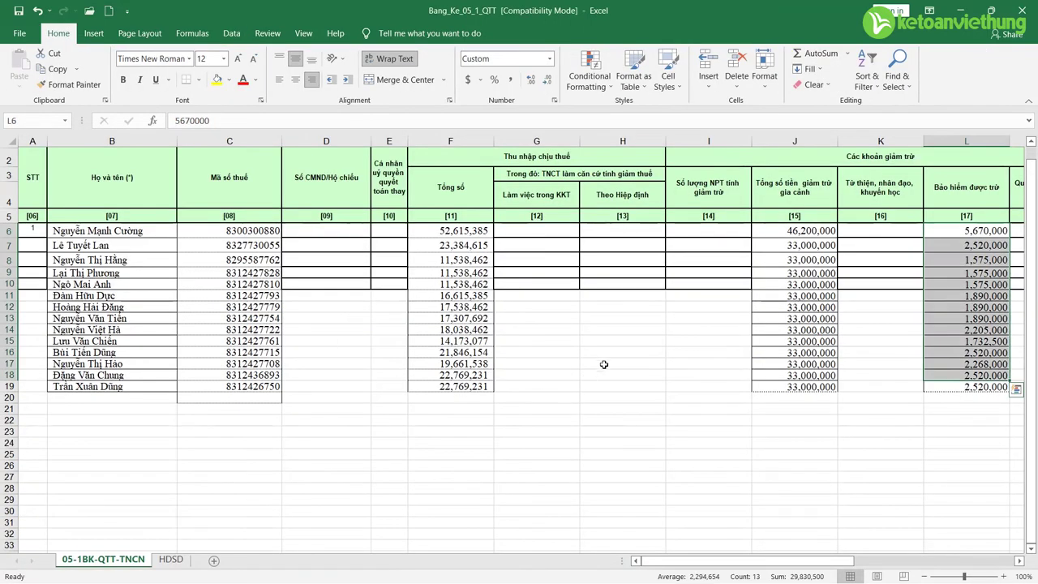
pyautogui.click(620, 341)
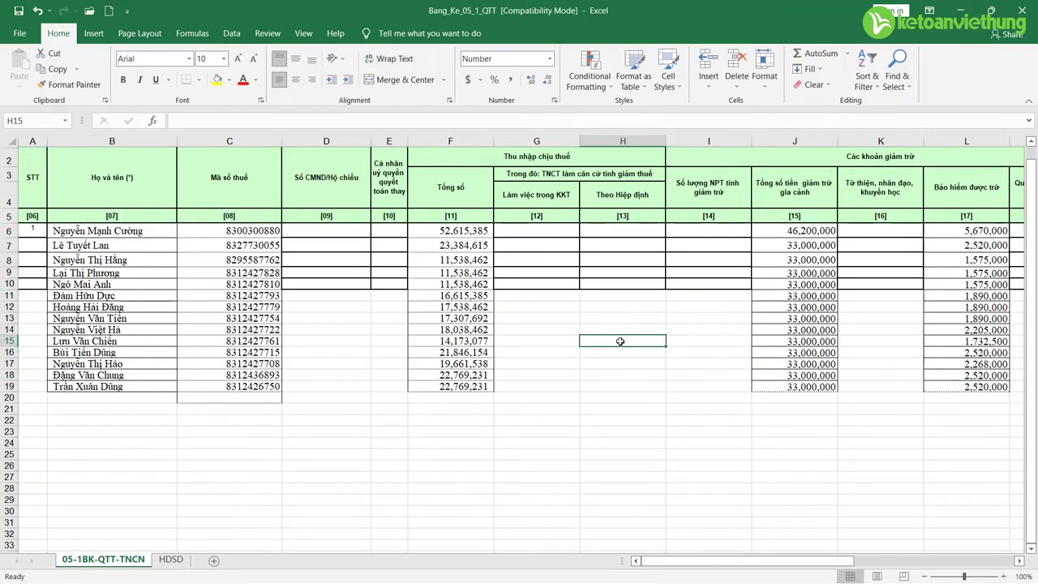
# - Close the Bang_Ke_05_1_QTT workbook, switch to HTKK and load that file into the 05-1BK-QTT-TNCN appendix, replacing existing data
pyautogui.click(1023, 10)
pyautogui.hotkey('alt', 'Tab')
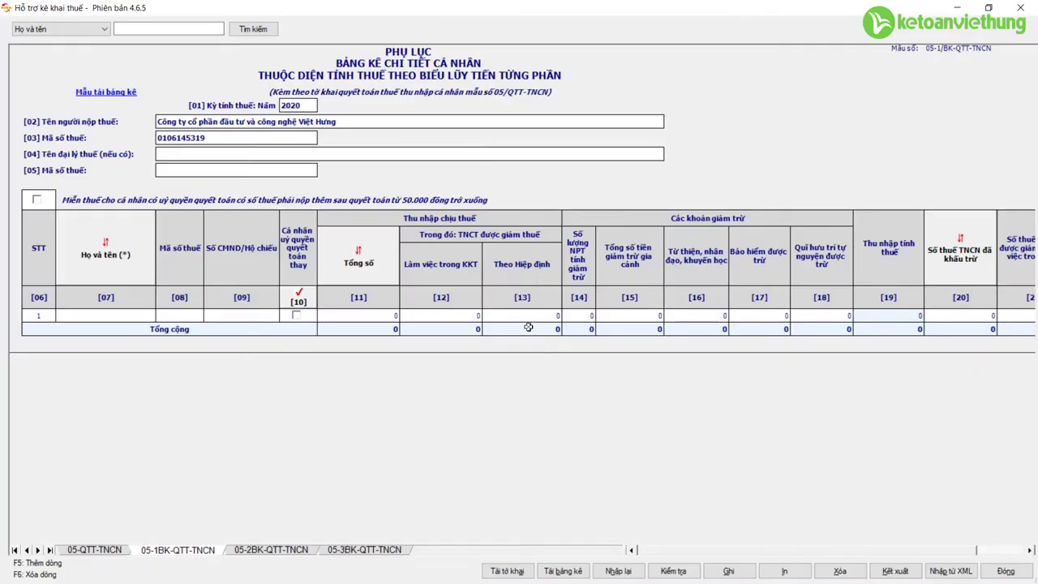
pyautogui.click(556, 571)
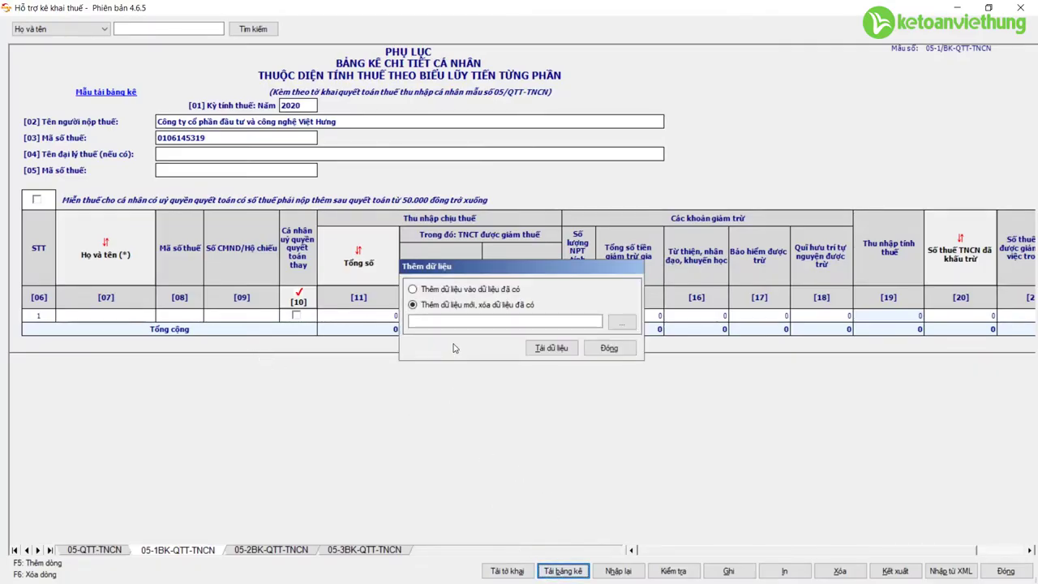
pyautogui.click(621, 322)
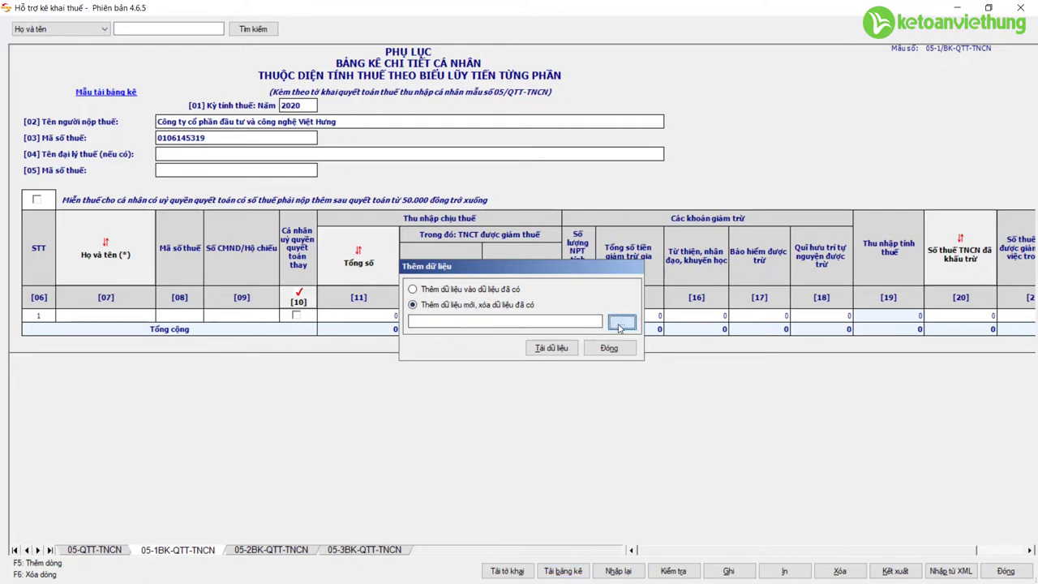
pyautogui.click(174, 131)
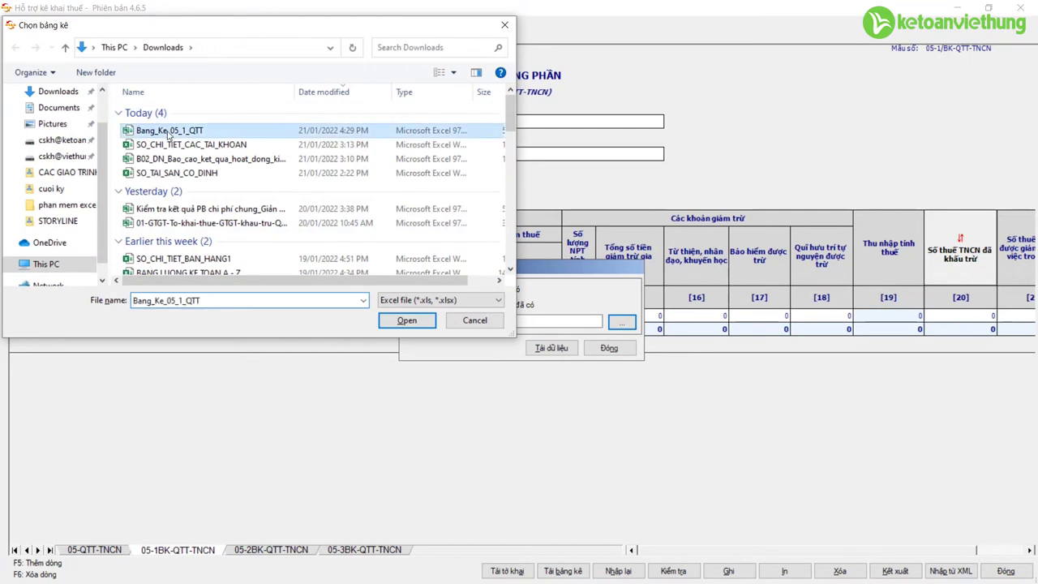
pyautogui.click(397, 324)
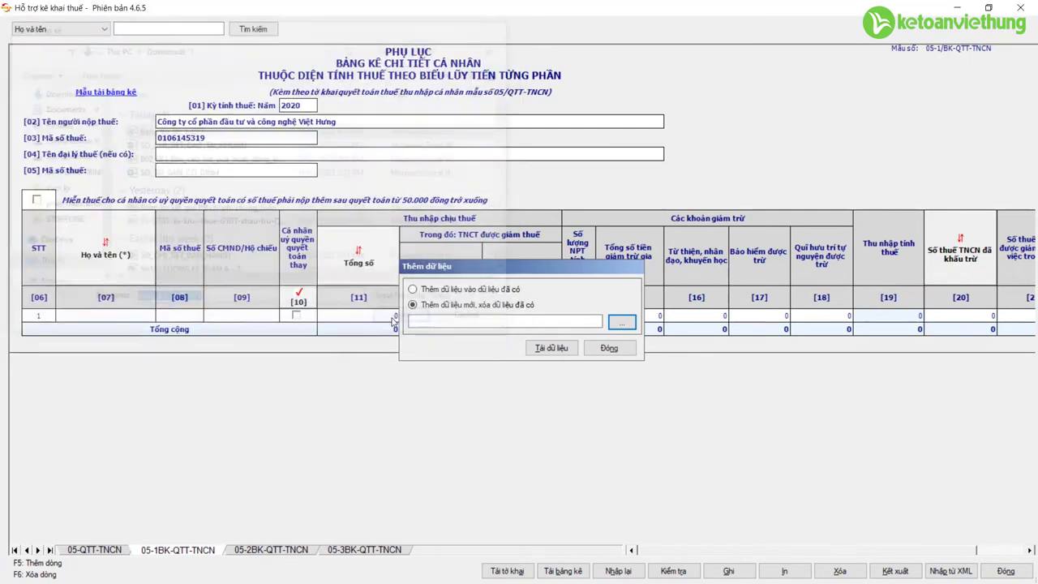
pyautogui.click(550, 348)
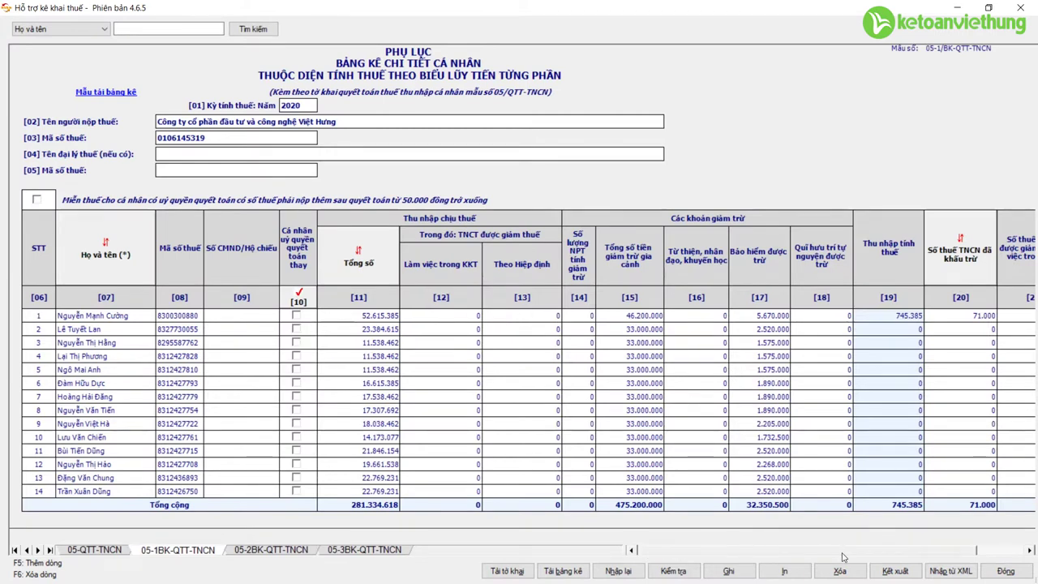
# - Check the remaining columns of the loaded 05-1BK-QTT-TNCN appendix and save its data
pyautogui.click(931, 553)
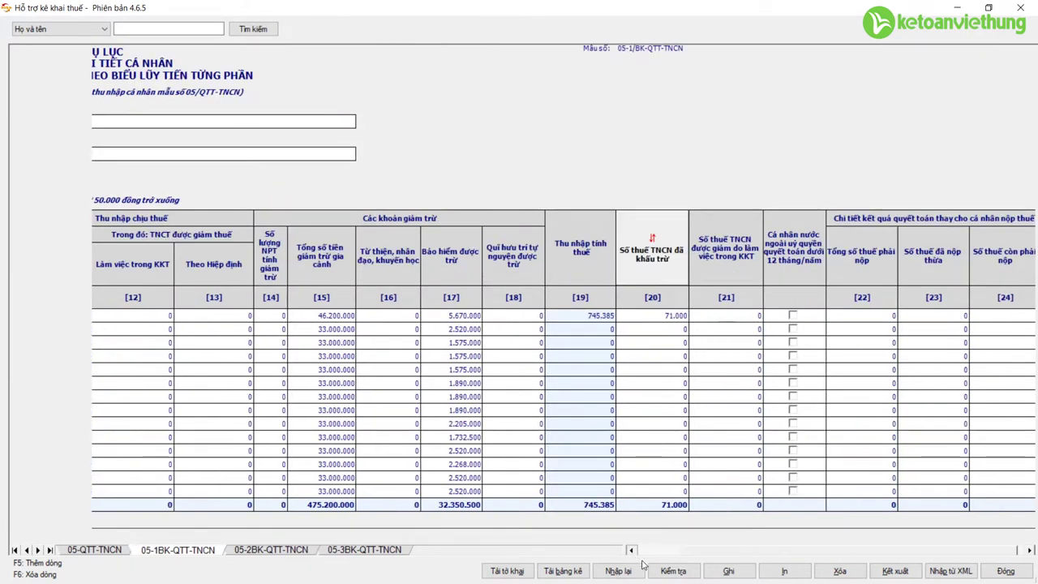
pyautogui.click(729, 574)
pyautogui.click(519, 343)
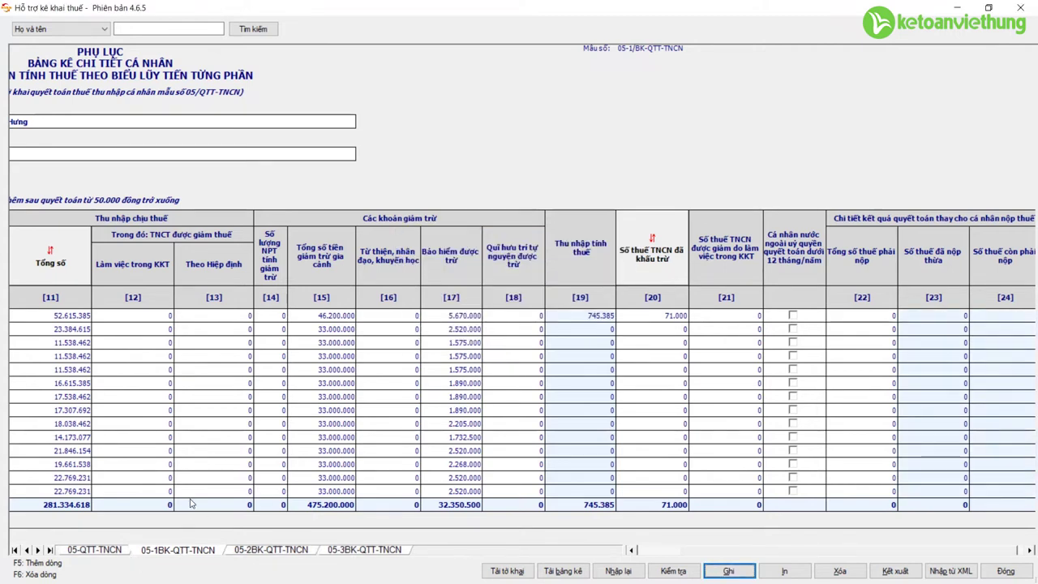
# - Mark all 14 employees in column [10] as authorizing the company to finalize their tax (Cá nhân uỷ quyền quyết toán thay)
pyautogui.hscroll(-5, 633, 550)
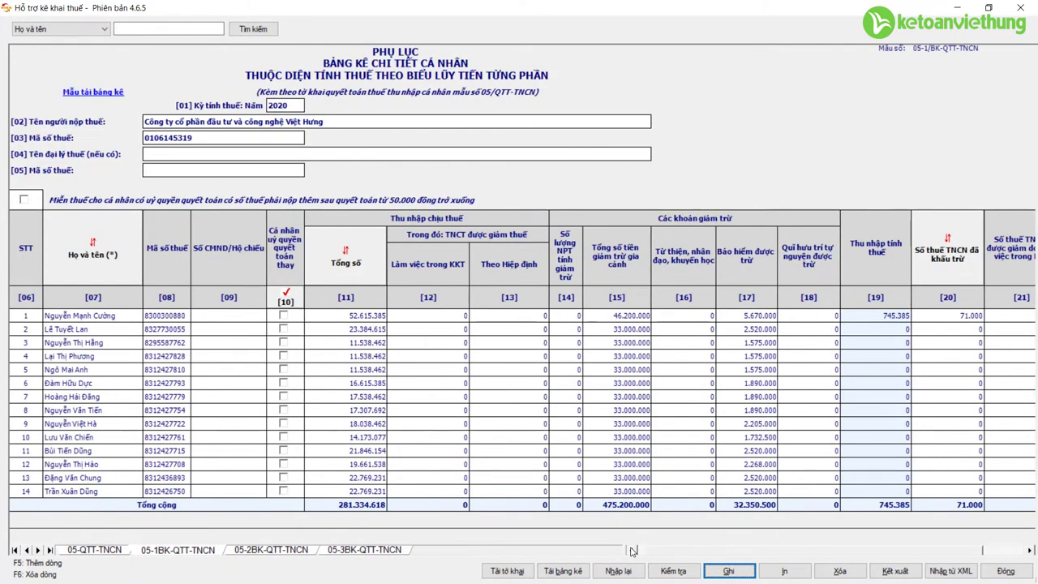
pyautogui.click(283, 315)
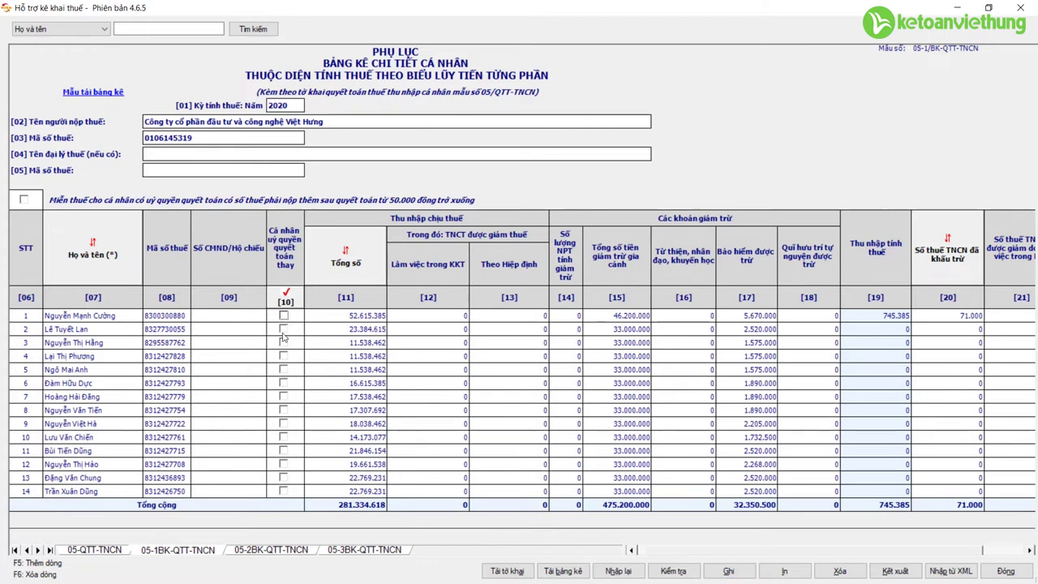
pyautogui.click(284, 330)
pyautogui.click(283, 342)
pyautogui.click(283, 370)
pyautogui.click(283, 383)
pyautogui.click(283, 396)
pyautogui.click(283, 409)
pyautogui.click(283, 424)
pyautogui.click(283, 437)
pyautogui.click(283, 450)
# - Check the main 05-QTT-TNCN declaration and set the dependent's nationality to Việt Nam in row 1 of appendix 05-3BK-QTT-TNCN
pyautogui.click(95, 550)
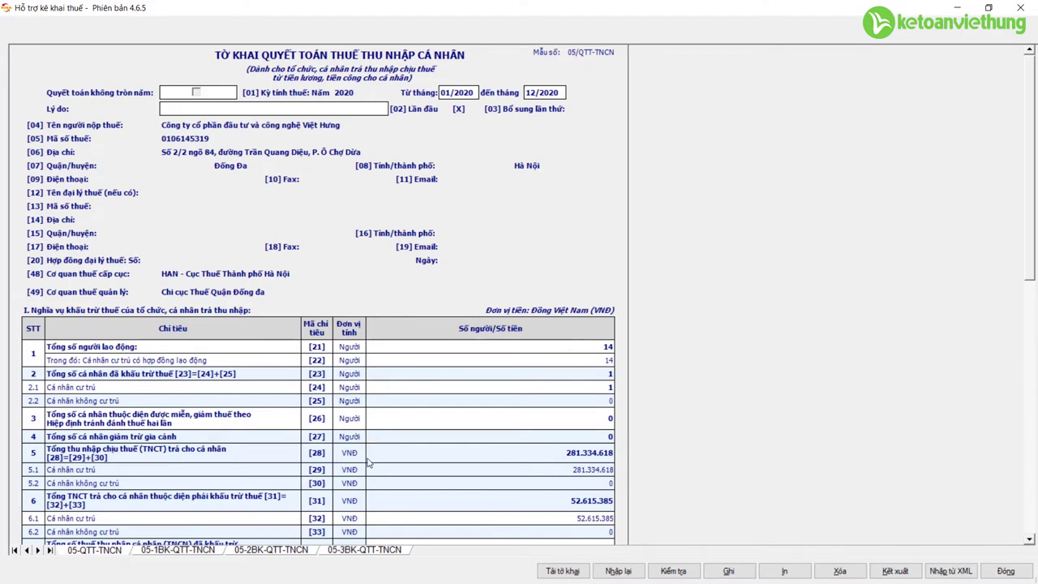
pyautogui.click(366, 550)
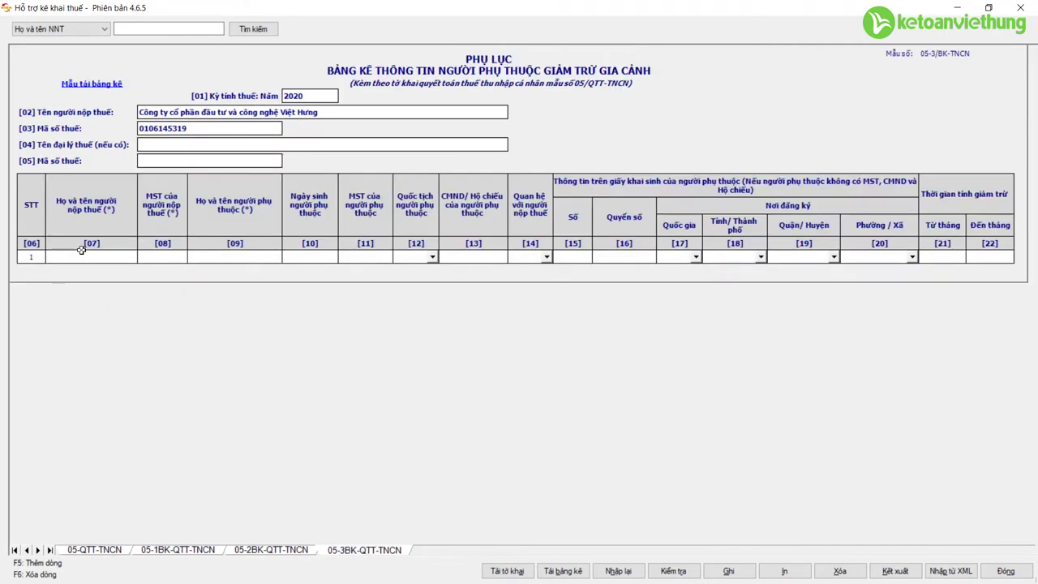
pyautogui.click(75, 251)
pyautogui.click(153, 255)
pyautogui.click(108, 254)
pyautogui.click(224, 252)
pyautogui.click(392, 256)
pyautogui.click(417, 279)
pyautogui.press('Tab')
# - Reopen the Bang_Ke_05_1_QTT workbook in Excel and examine its tax code, total taxable income and family deduction columns
pyautogui.click(724, 571)
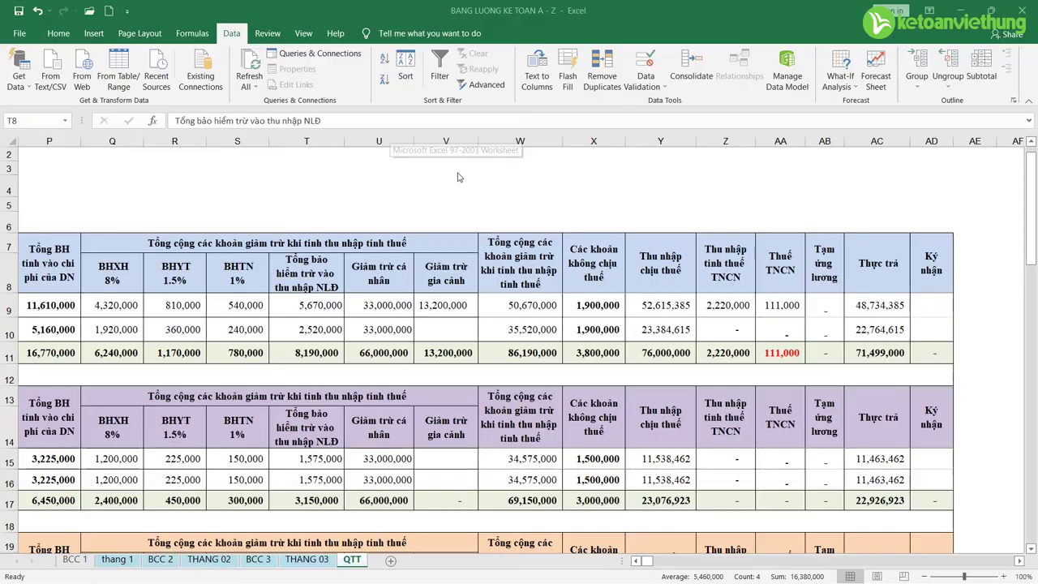
pyautogui.moveTo(293, 275); pyautogui.dragTo(307, 353)
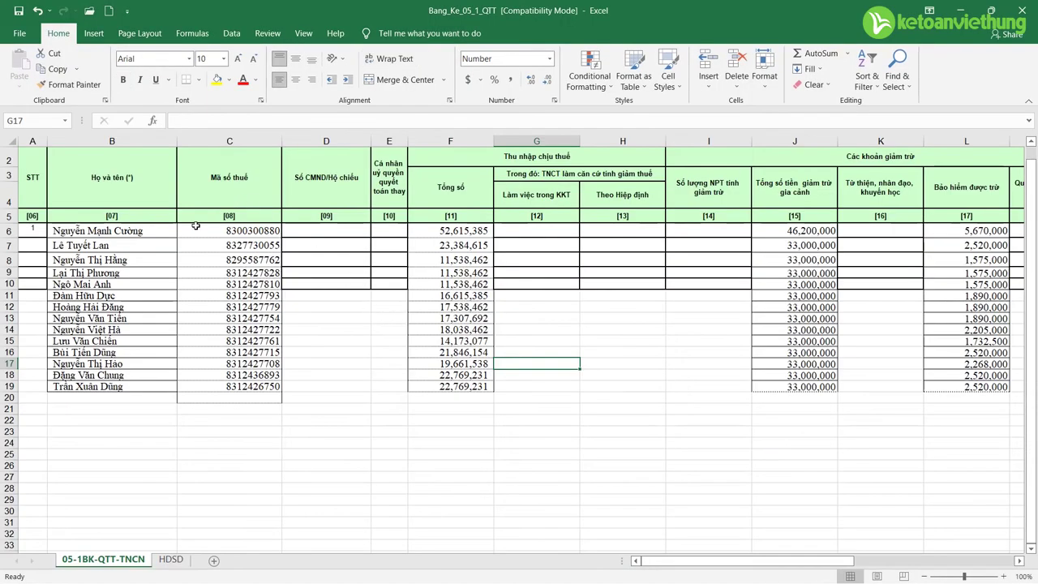
pyautogui.click(219, 241)
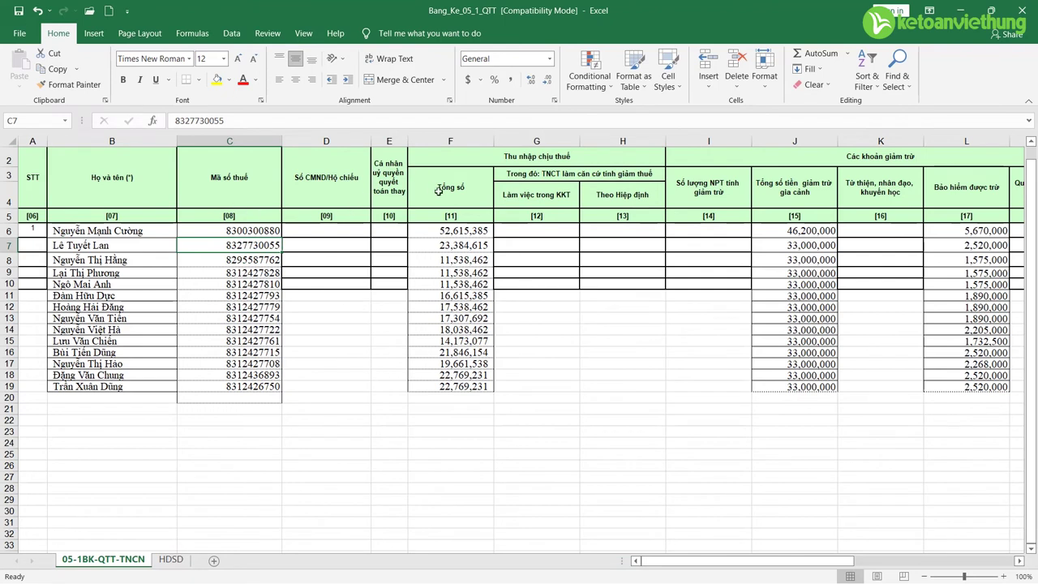
pyautogui.click(477, 231)
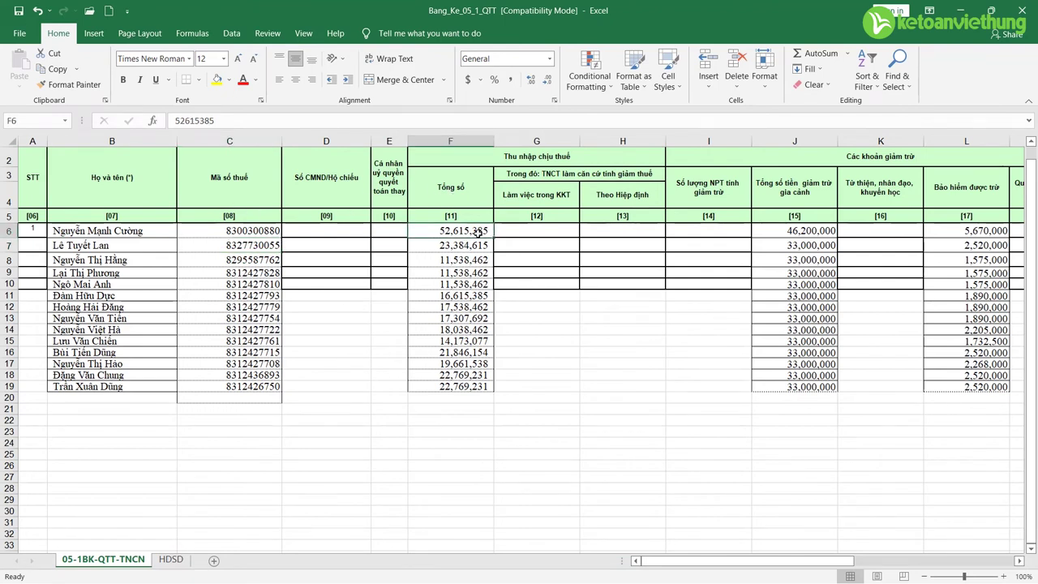
pyautogui.moveTo(478, 284); pyautogui.dragTo(478, 352)
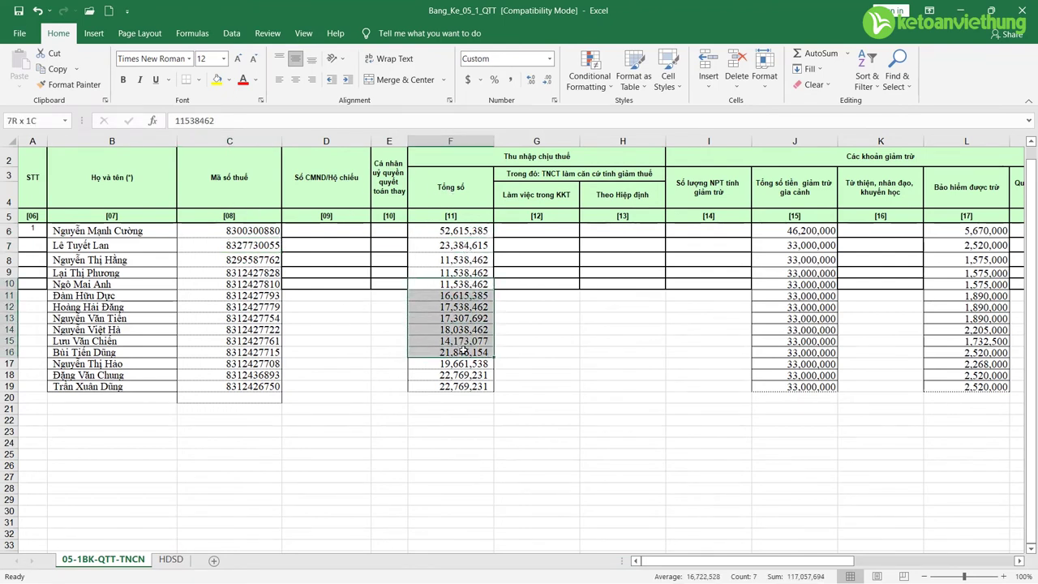
pyautogui.click(475, 247)
pyautogui.click(478, 270)
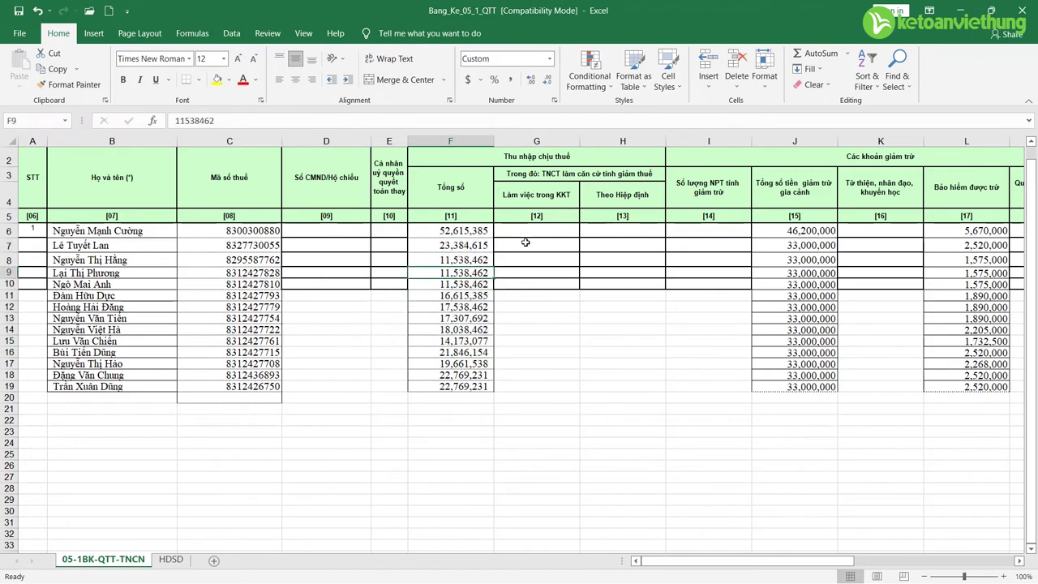
pyautogui.moveTo(802, 231); pyautogui.dragTo(801, 318)
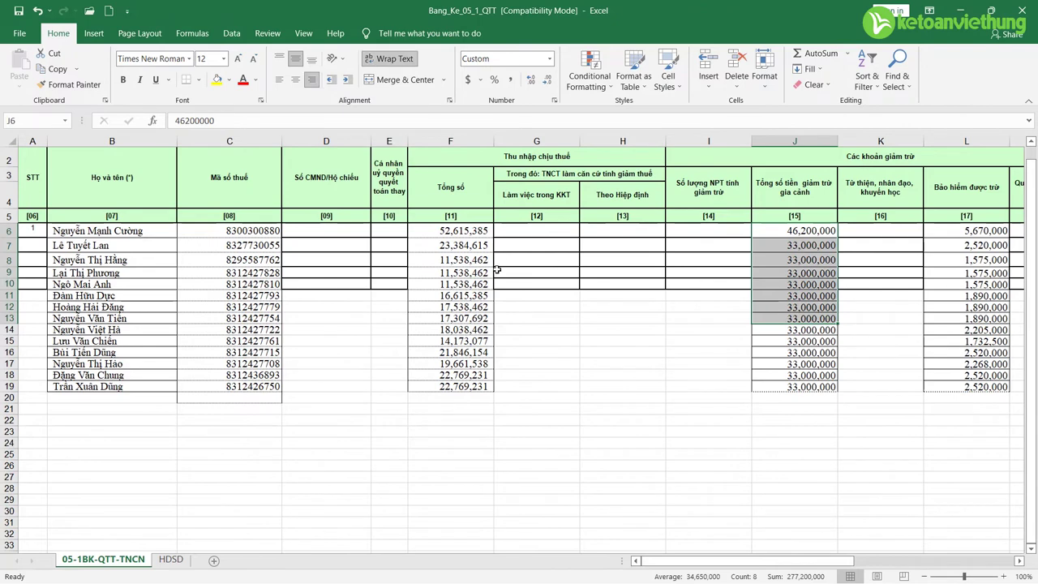
pyautogui.click(438, 418)
pyautogui.write('1')
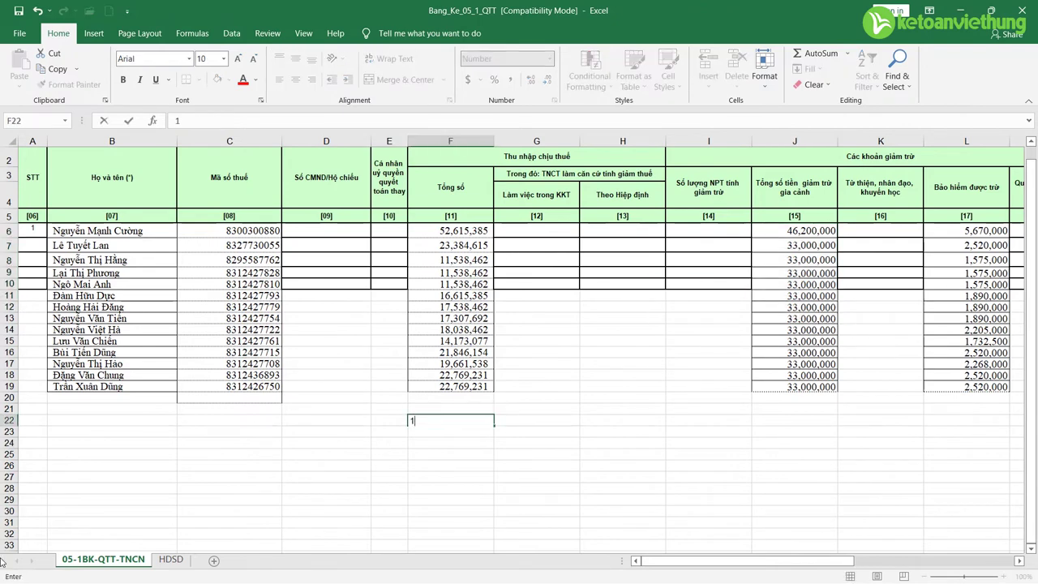
pyautogui.write('2255.666348')
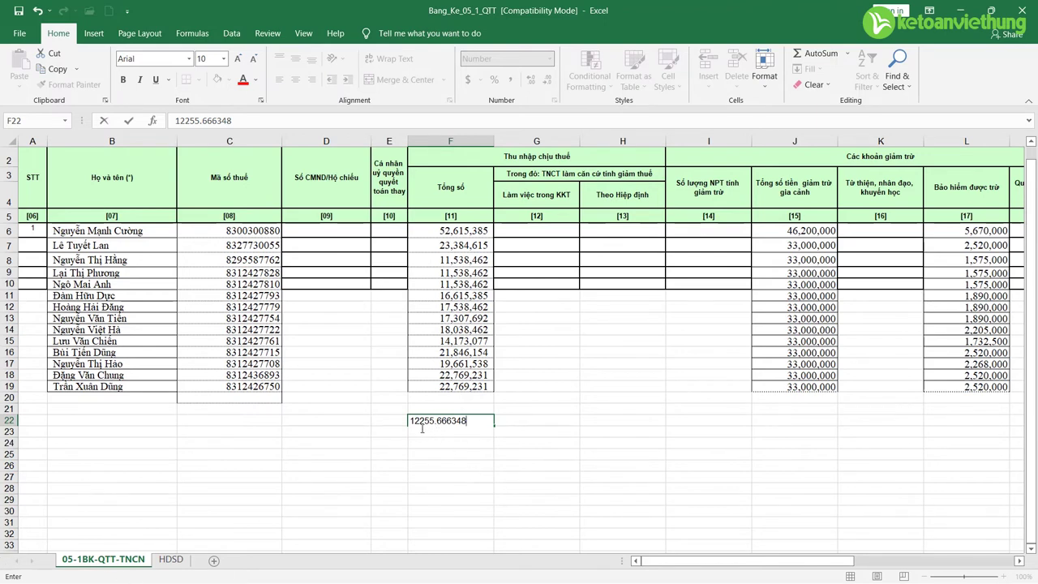
pyautogui.press('Escape')
# - Switch back to HTKK, go through the main 05-QTT-TNCN declaration to its signature section, and save the declaration
pyautogui.hotkey('alt', 'Tab')
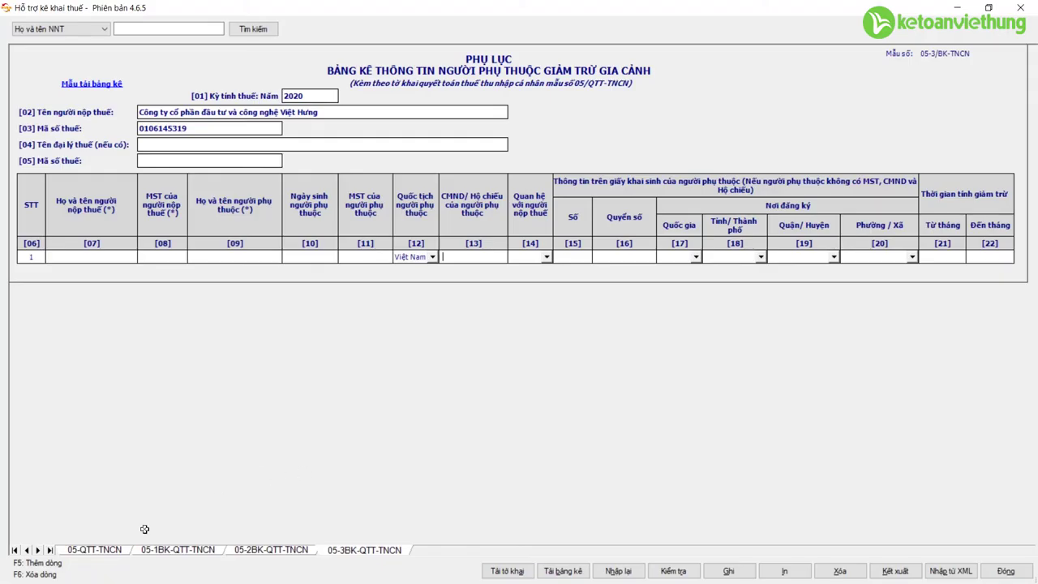
pyautogui.click(95, 550)
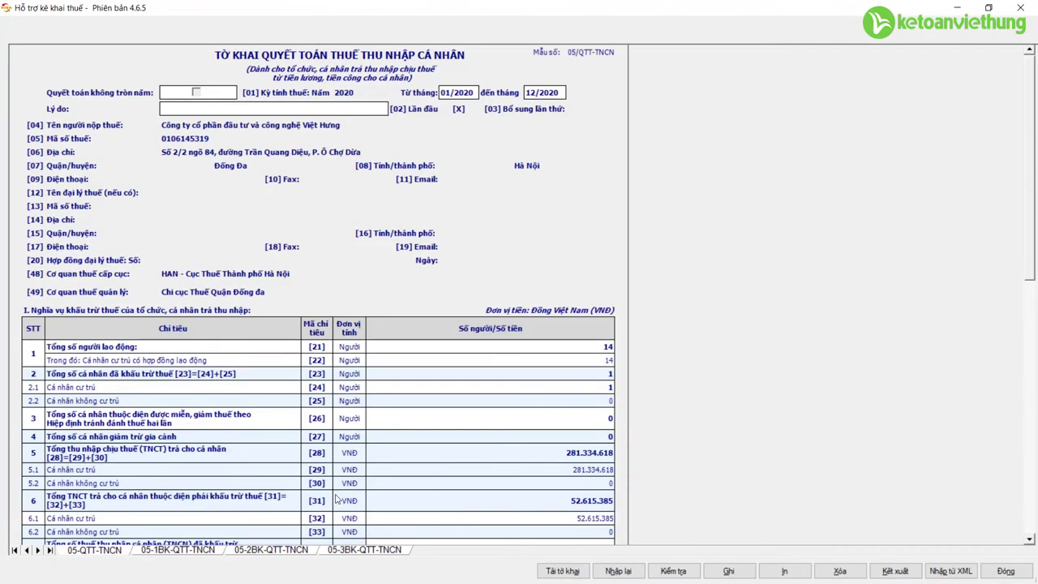
pyautogui.scroll(-3, 641, 452)
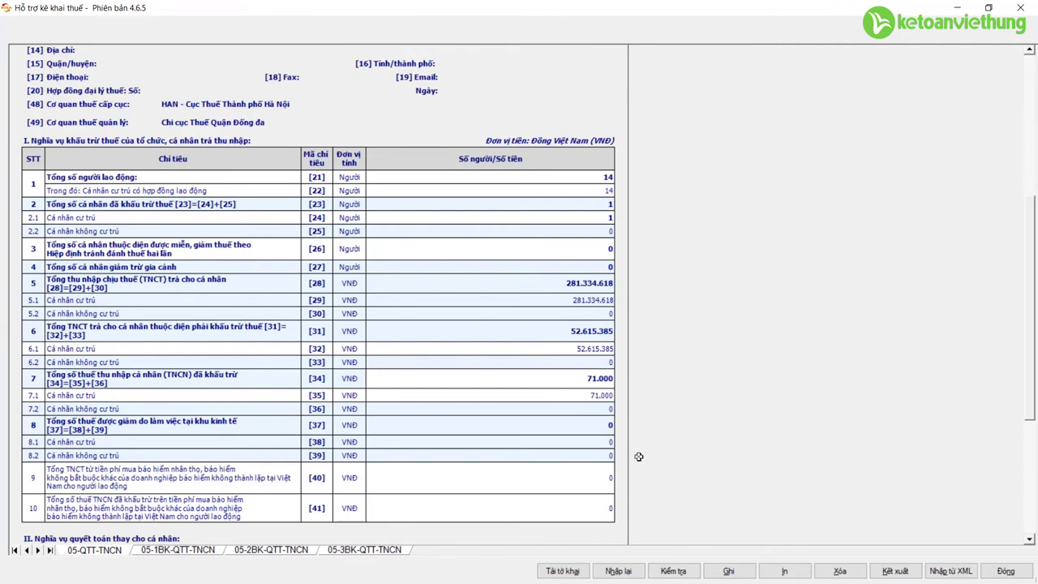
pyautogui.scroll(-3, 639, 457)
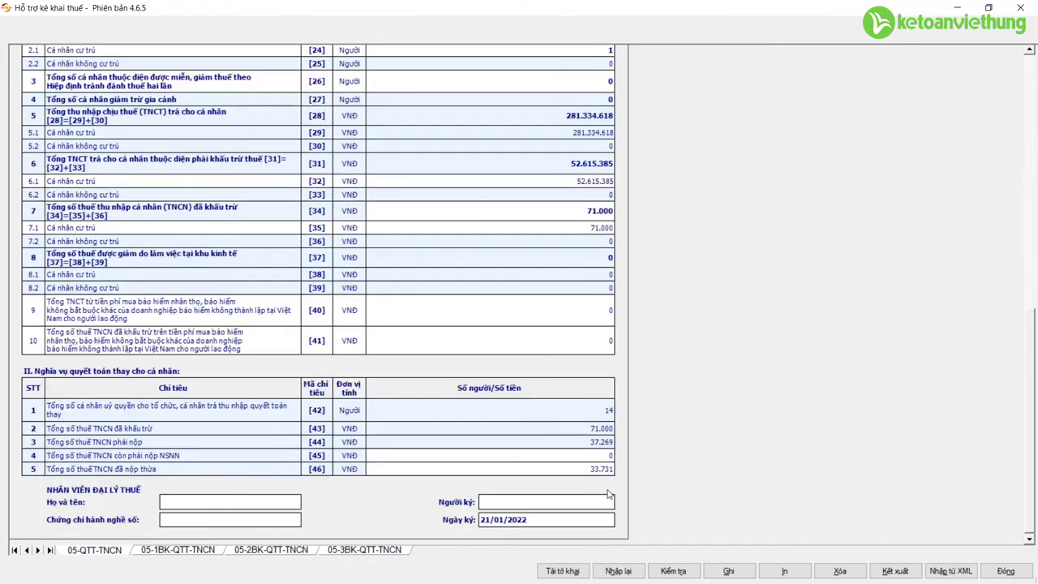
pyautogui.click(511, 501)
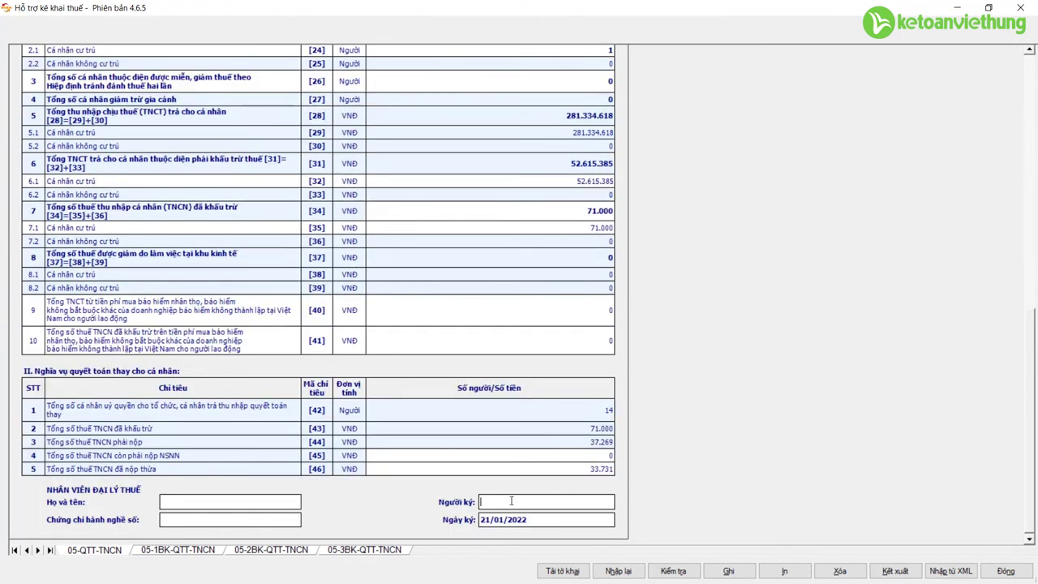
pyautogui.click(730, 571)
pyautogui.click(485, 344)
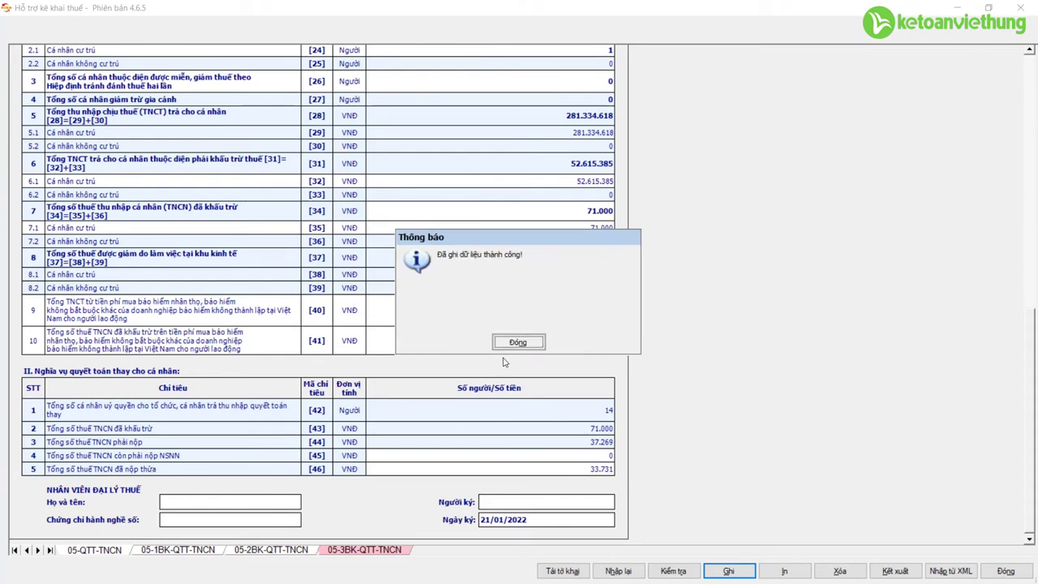
pyautogui.click(514, 346)
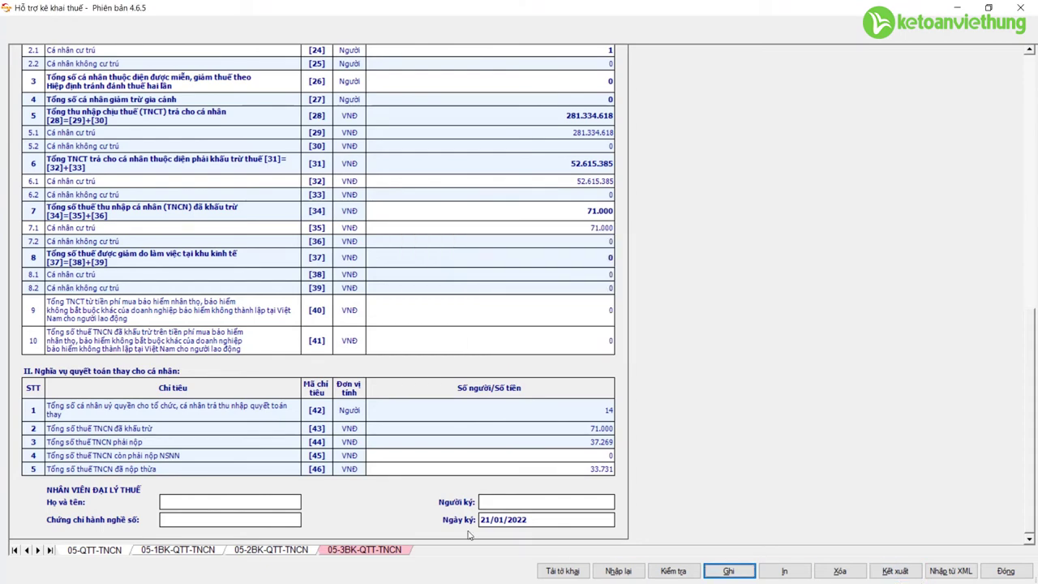
# - Fill row 1 of appendix 05-3BK-QTT-TNCN with the first employee's name and tax code from appendix 05-1BK, plus the dependent's full name
pyautogui.click(341, 551)
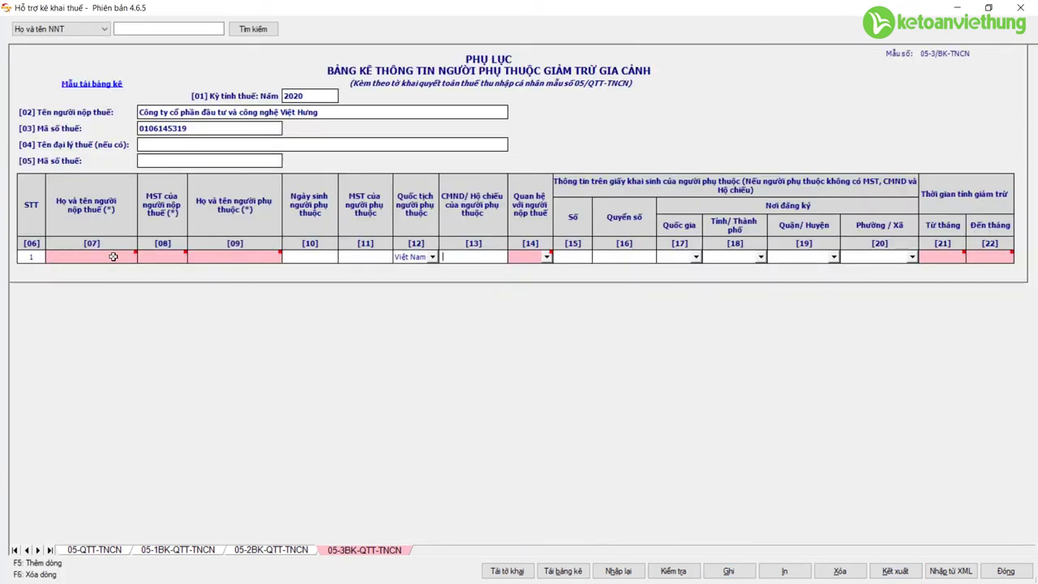
pyautogui.click(216, 262)
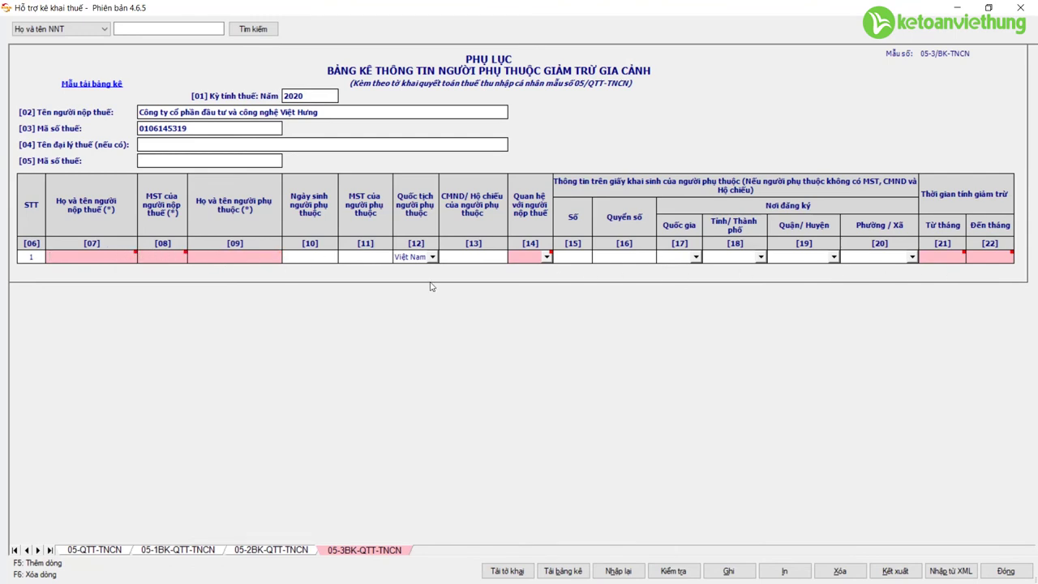
pyautogui.click(84, 257)
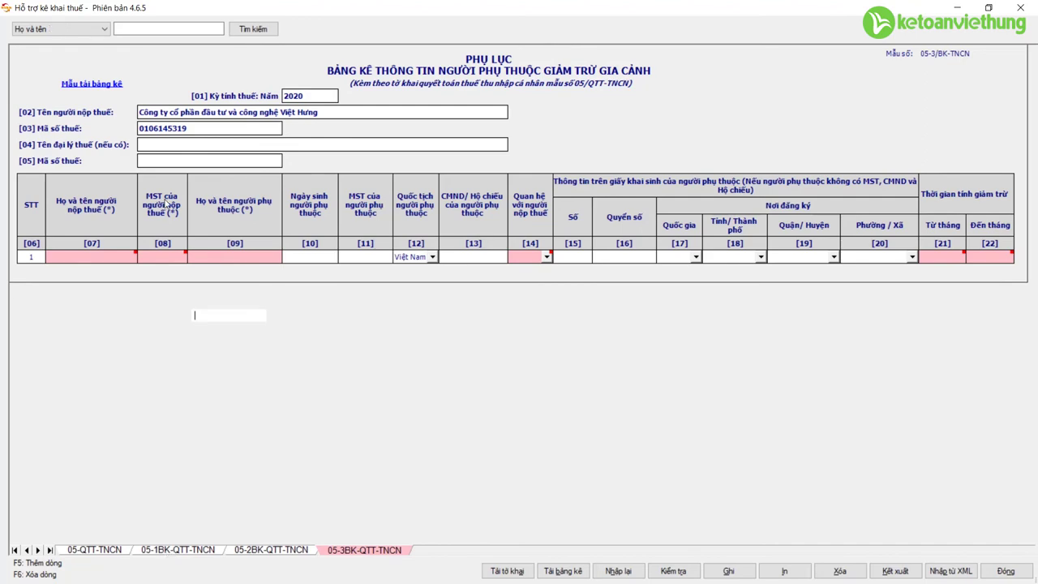
pyautogui.click(168, 551)
pyautogui.click(94, 315)
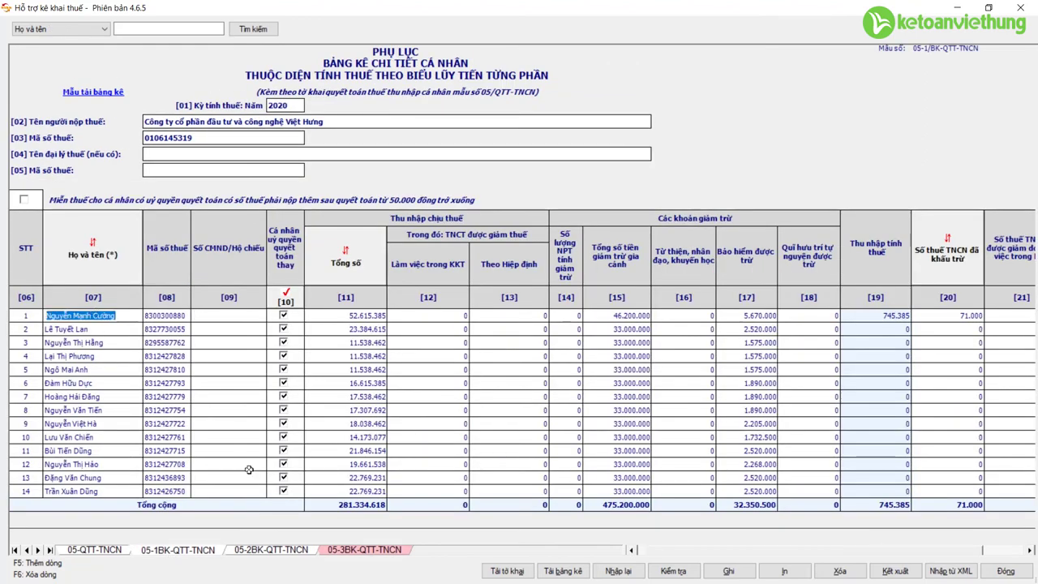
pyautogui.click(357, 550)
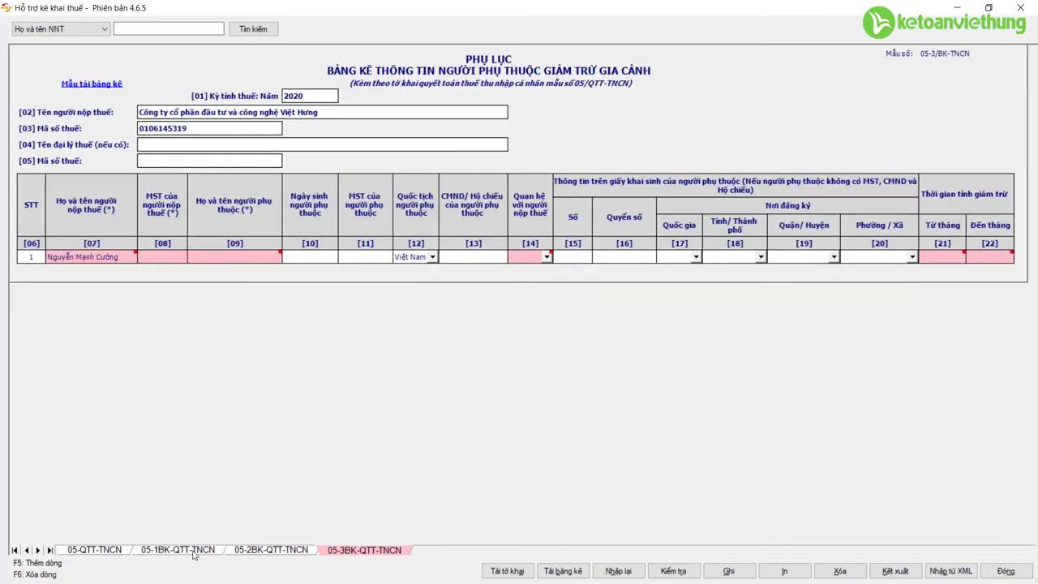
pyautogui.click(191, 552)
pyautogui.click(162, 315)
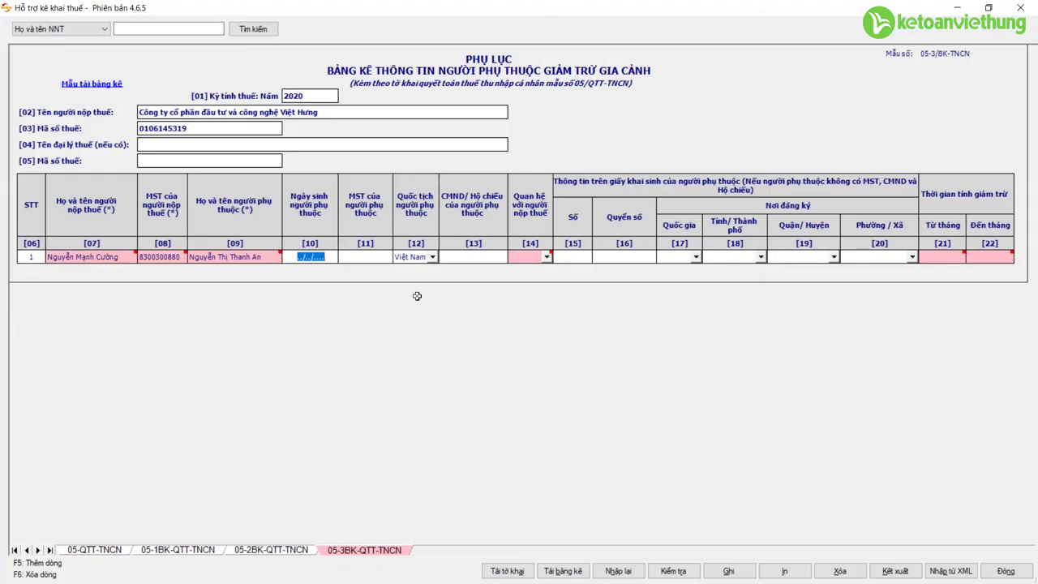
# - Set the dependent's relationship to Con and the deduction period from 01/2021 to 12/2021 in row 1
pyautogui.click(531, 256)
pyautogui.click(517, 267)
pyautogui.write('01/20')
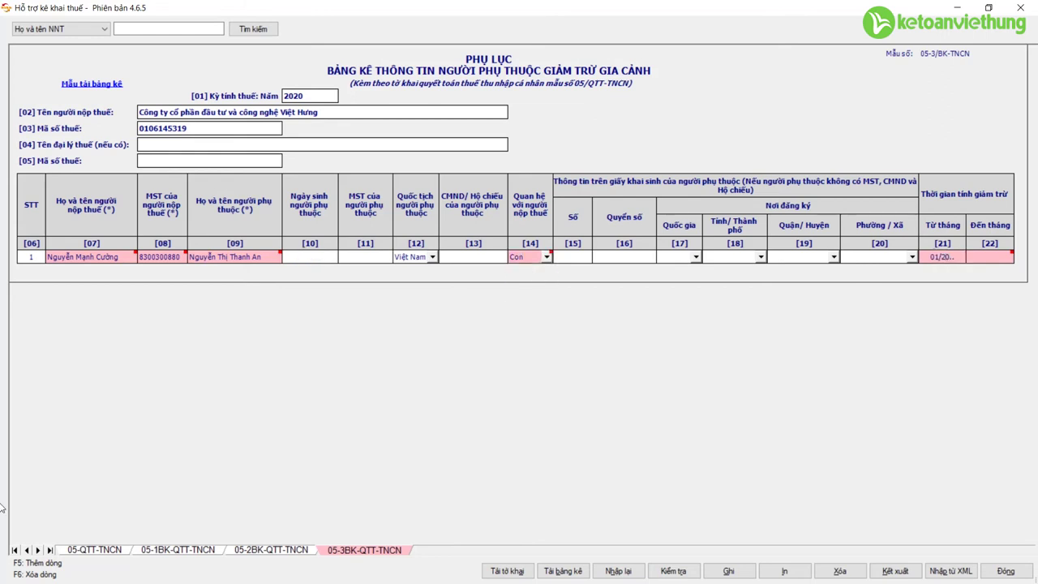
pyautogui.write('22')
pyautogui.press('Tab')
pyautogui.write('12/2021')
# - Save the declaration with the dependent's deduction period corrected to 01/2020 through 12/2020, and start exporting it
pyautogui.click(728, 571)
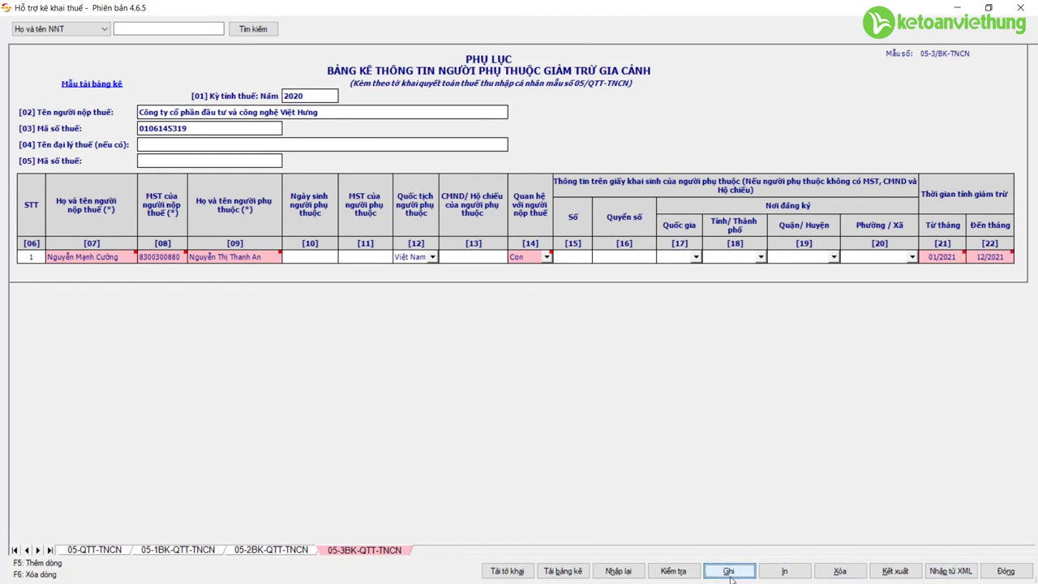
pyautogui.click(518, 342)
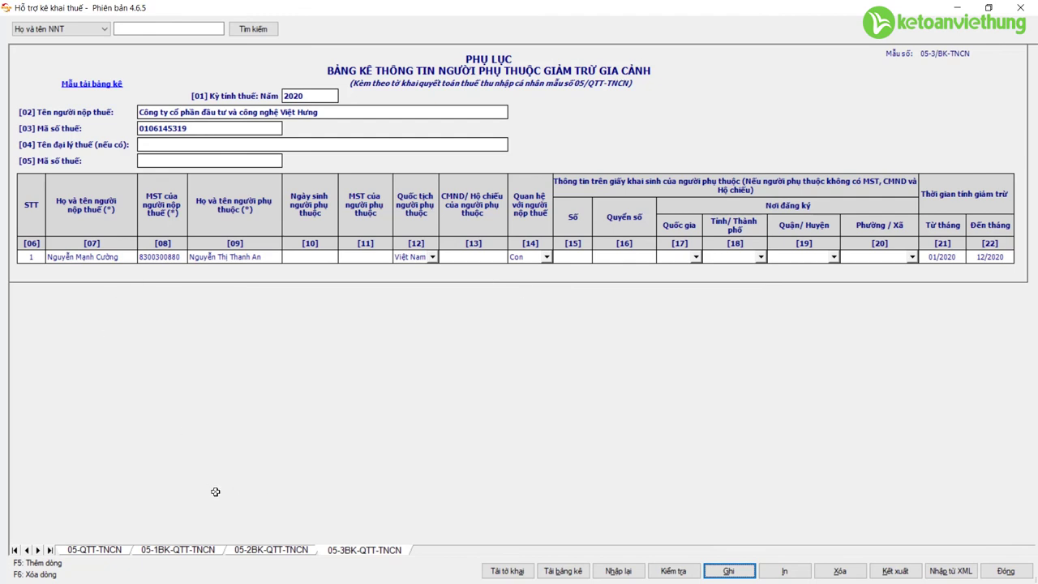
pyautogui.click(897, 571)
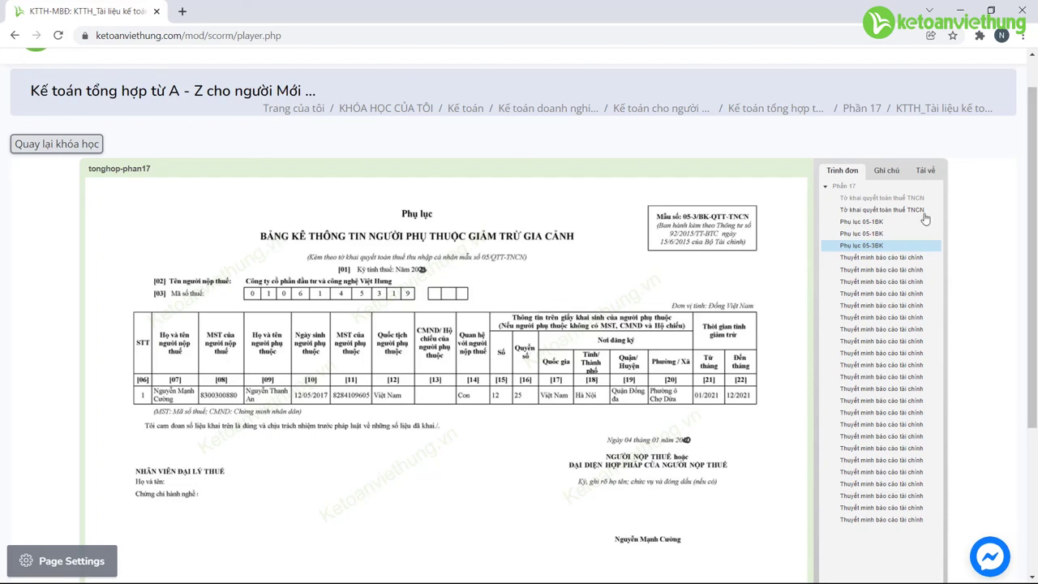
# - Switch to the course page in Chrome and review the sample appendices Phụ lục 05-1BK and Phụ lục 05-3BK
pyautogui.click(860, 223)
pyautogui.click(867, 243)
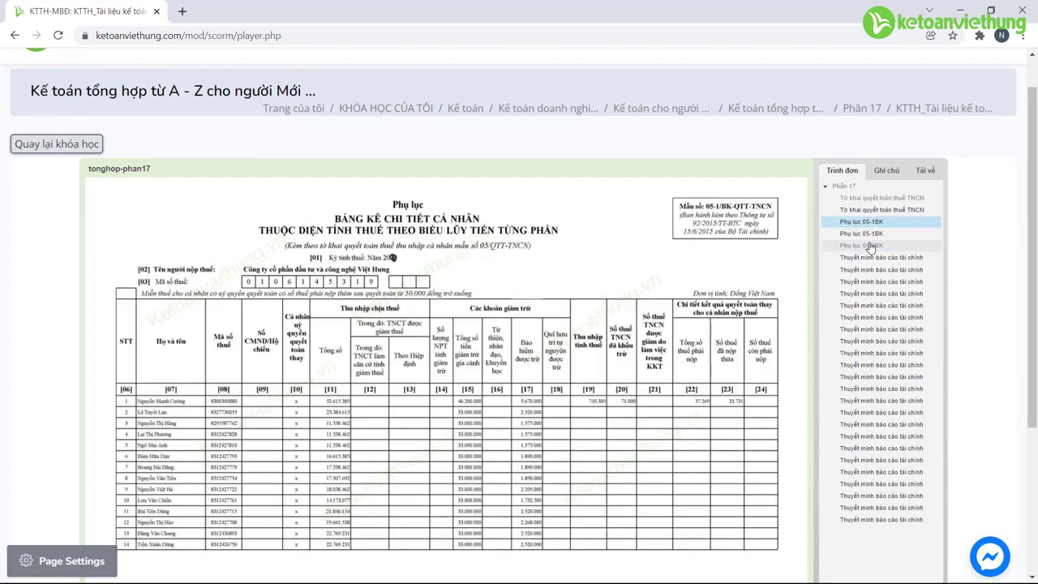